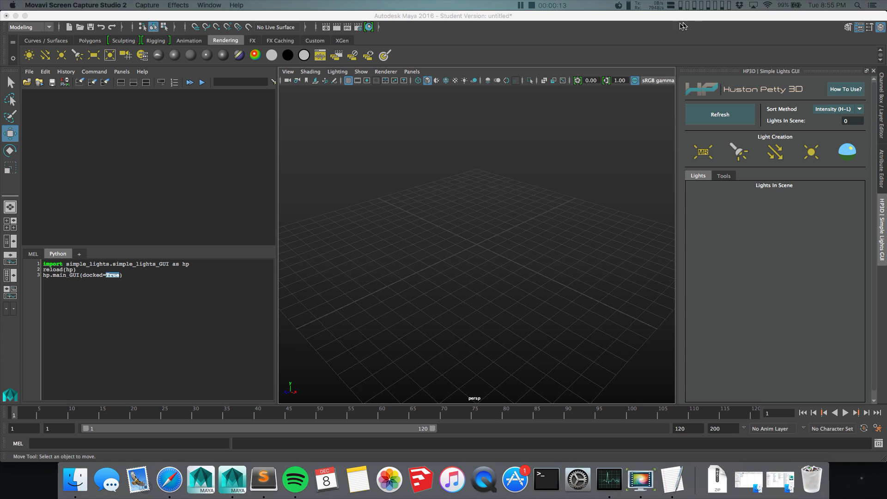
- Open the tool developer's website from the Simple Lights header logo and return to Maya
click(639, 19)
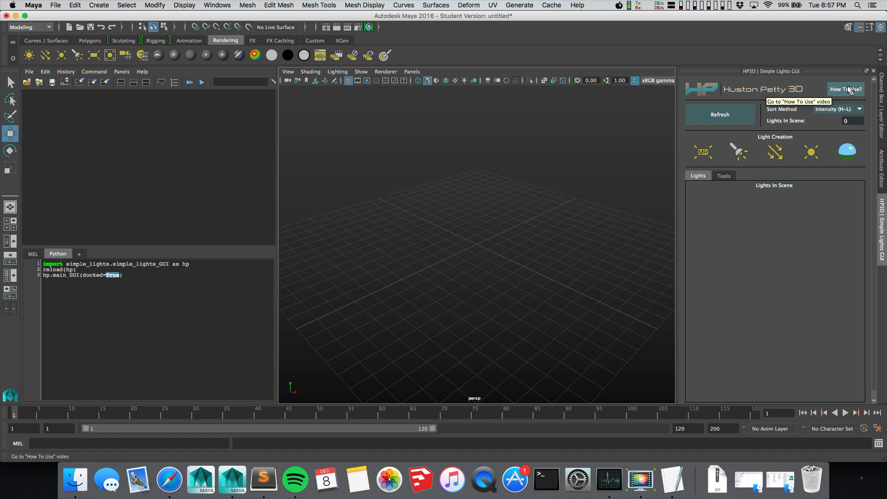
click(726, 96)
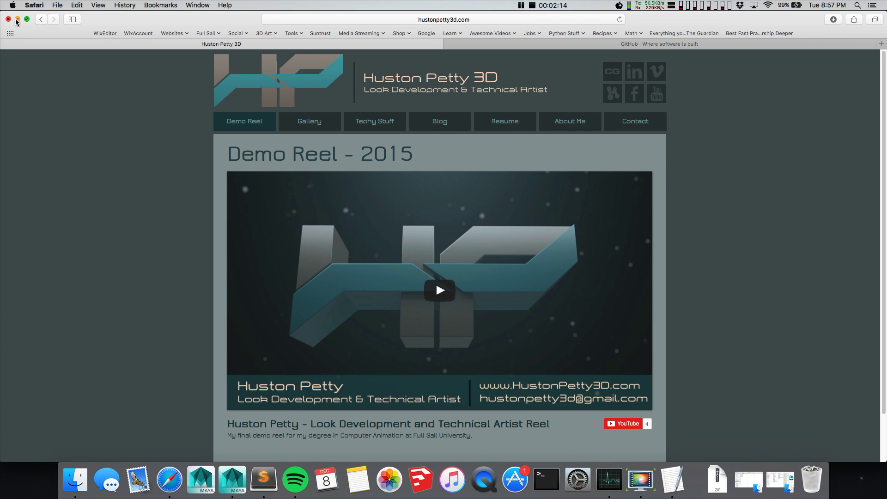
click(232, 479)
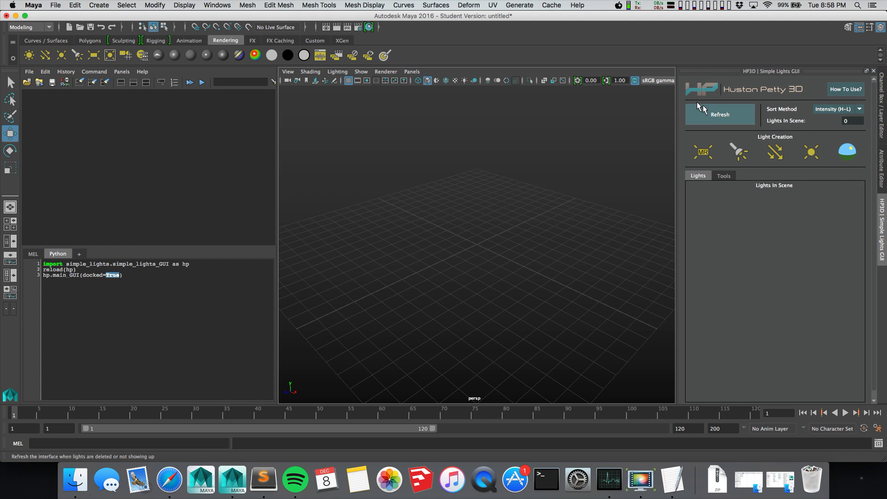
- Refresh the Simple Lights interface, switch the sort method to Intensity (L-H) and set it back to Intensity (H-L)
click(720, 126)
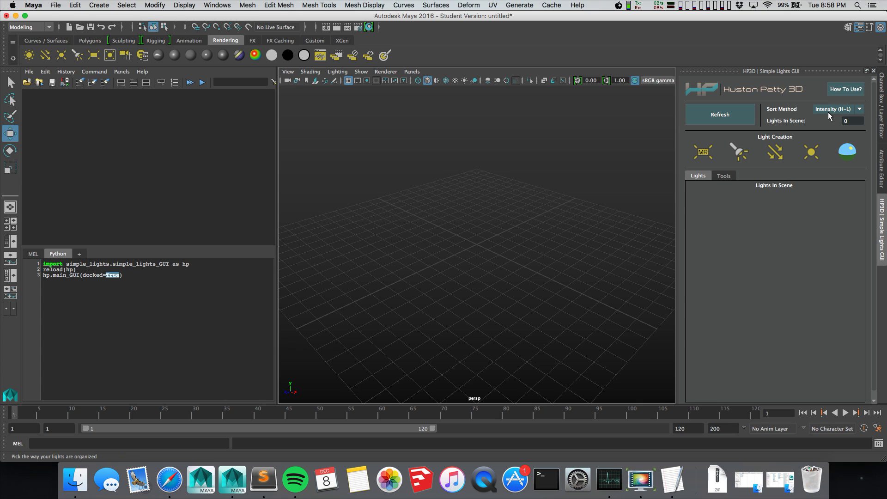
click(845, 109)
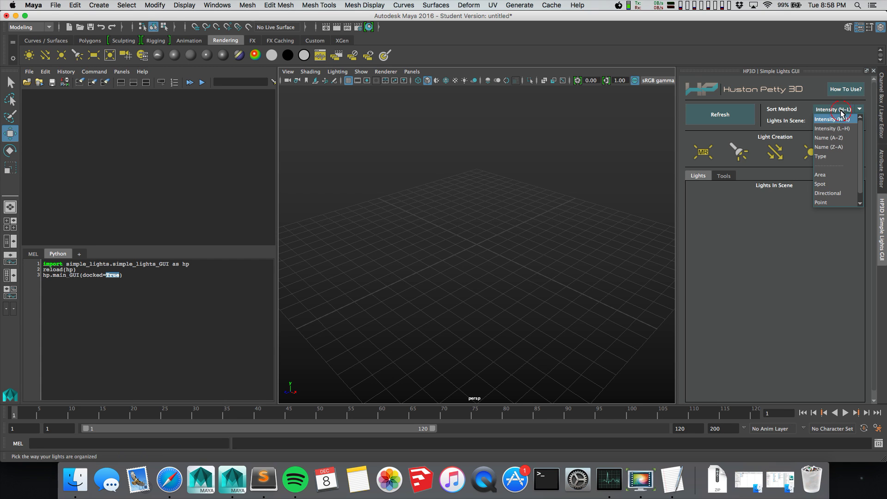
click(836, 129)
click(832, 111)
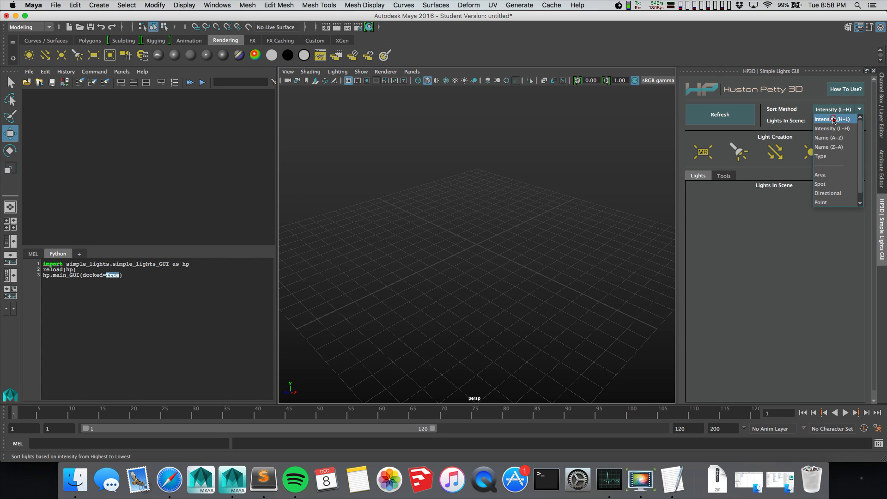
click(834, 120)
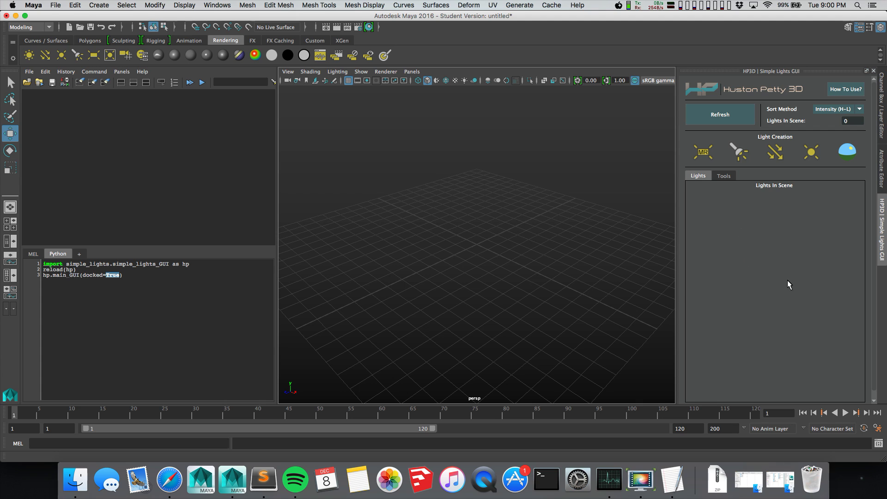
- Examine the Multi-light Editing settings among the tools and return to the list of lights in the scene
click(729, 174)
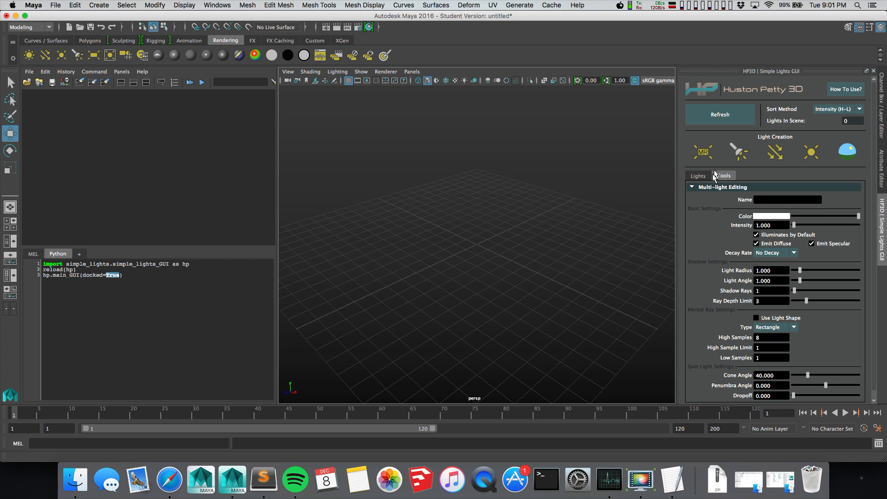
scroll(721, 213, down, 1)
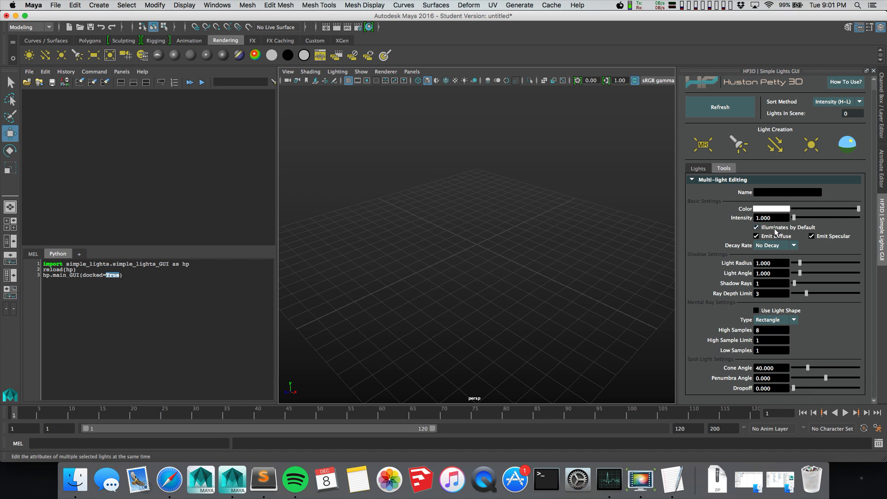
click(692, 178)
click(706, 187)
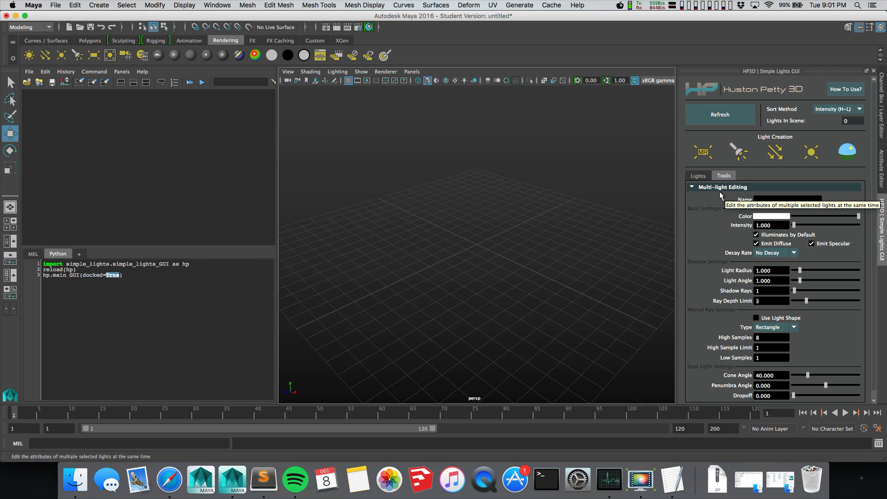
click(700, 185)
click(697, 176)
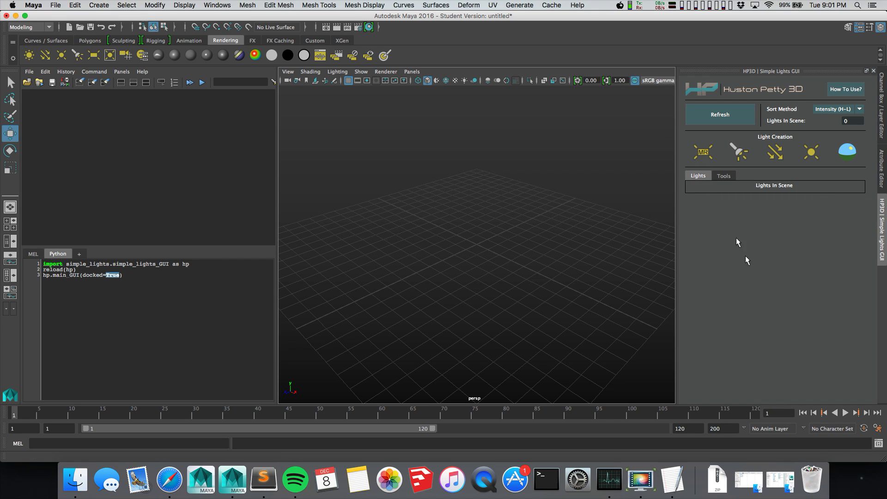
- Bring up the TextEdit outline, highlight its first topic on light creation and dynamic GUI components, and minimize the document
click(677, 484)
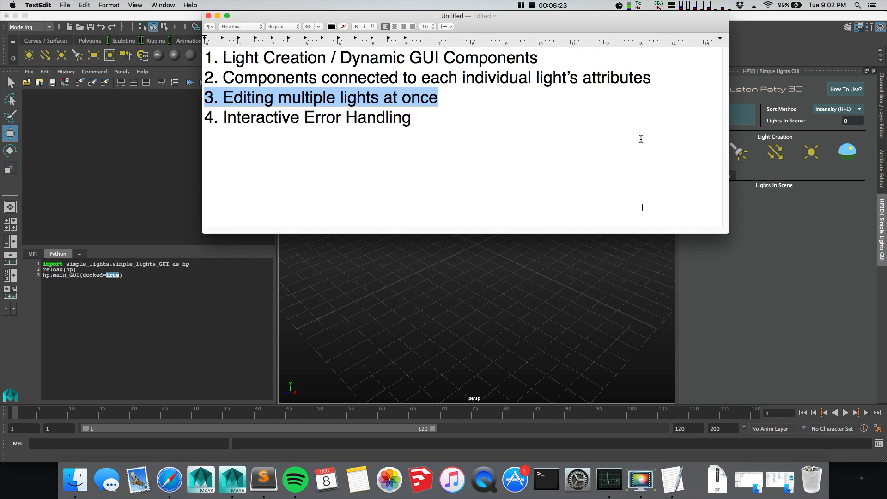
drag(553, 19, 424, 57)
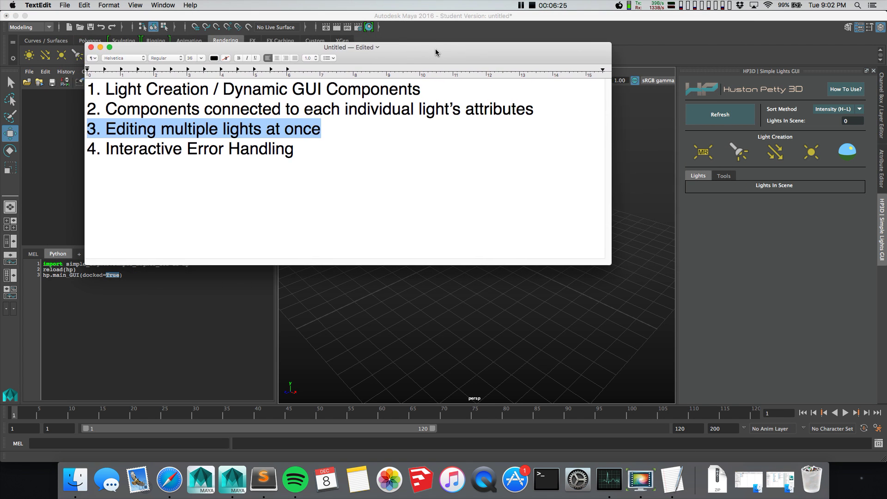
key(super+a)
click(317, 176)
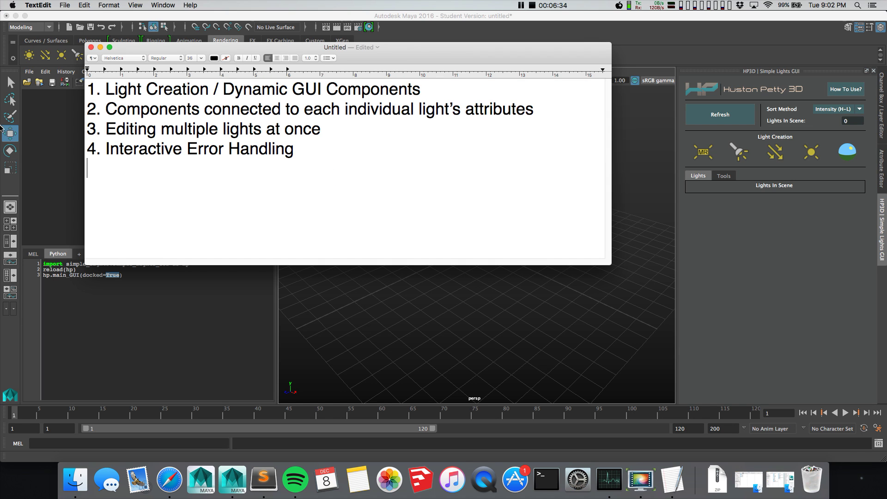
drag(422, 89, 83, 97)
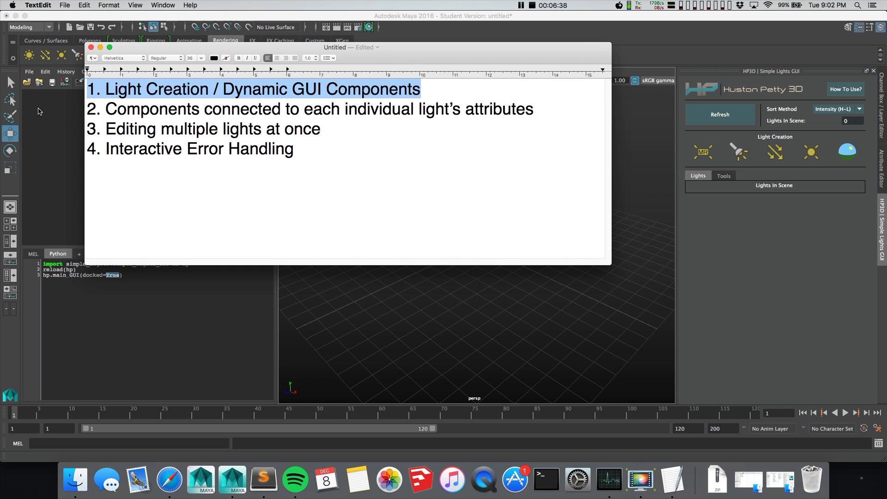
click(334, 92)
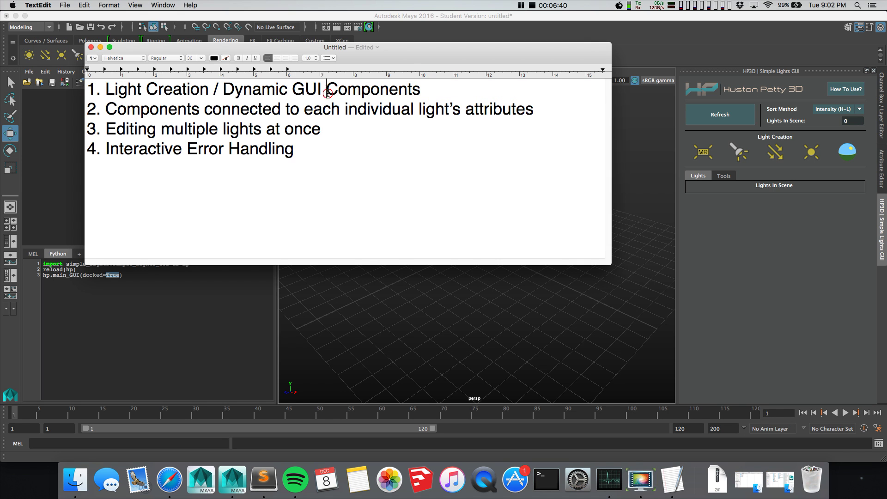
double_click(329, 90)
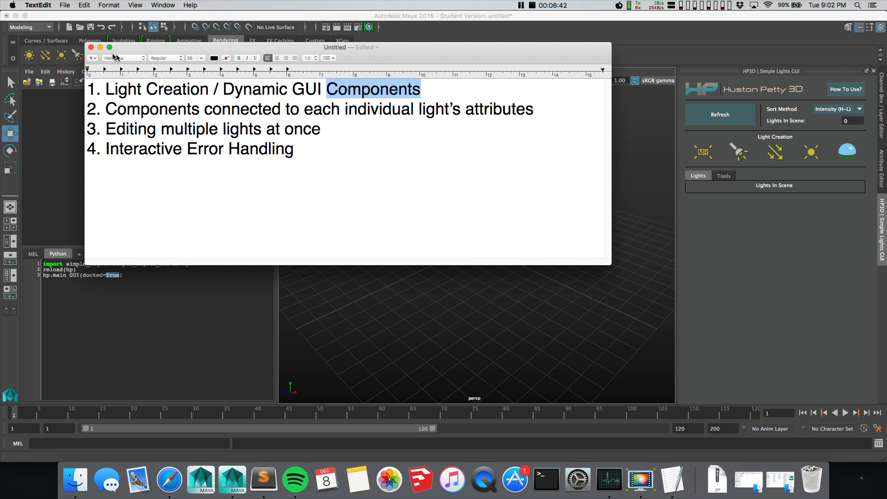
click(101, 47)
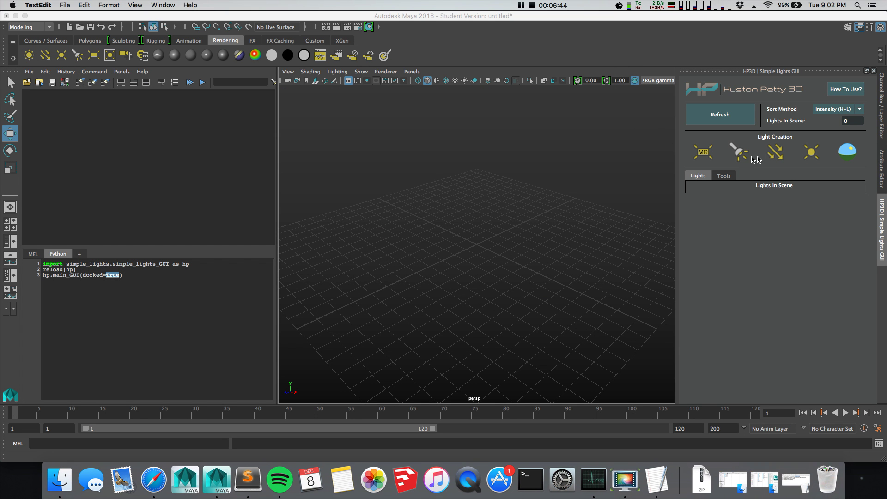
- Create one area light, one spot light, one directional light and one point light with the Simple Lights tool
click(727, 218)
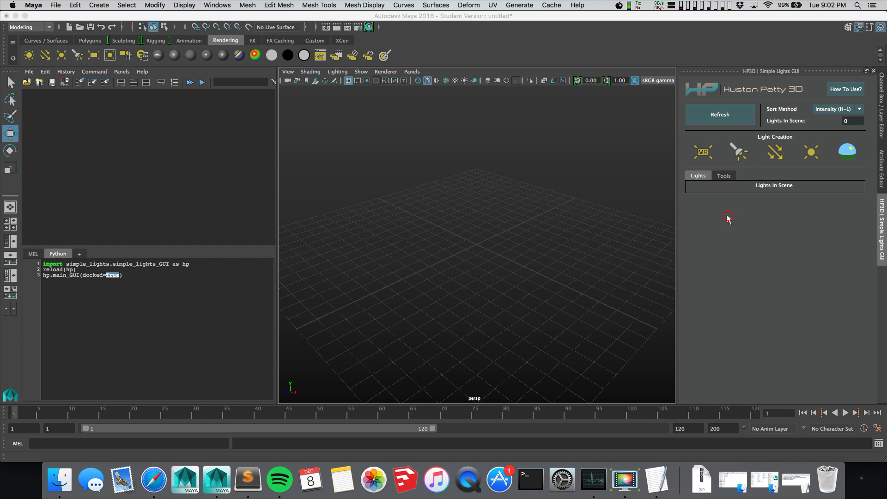
click(703, 156)
click(737, 152)
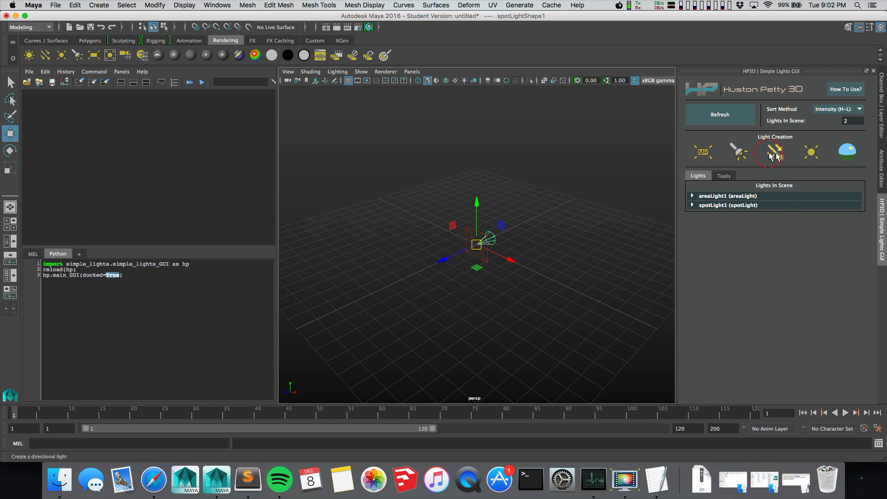
click(776, 152)
click(806, 153)
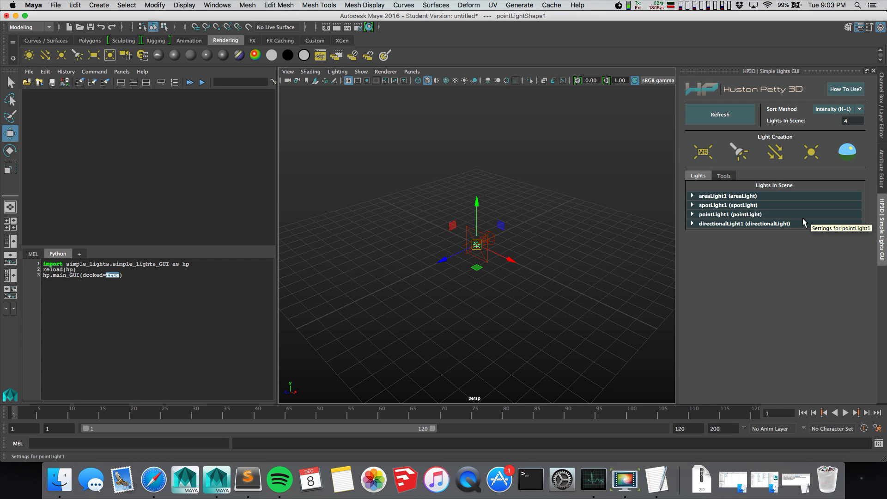
- Examine the expanded settings of areaLight1 in the scene's light list and collapse them again
click(708, 200)
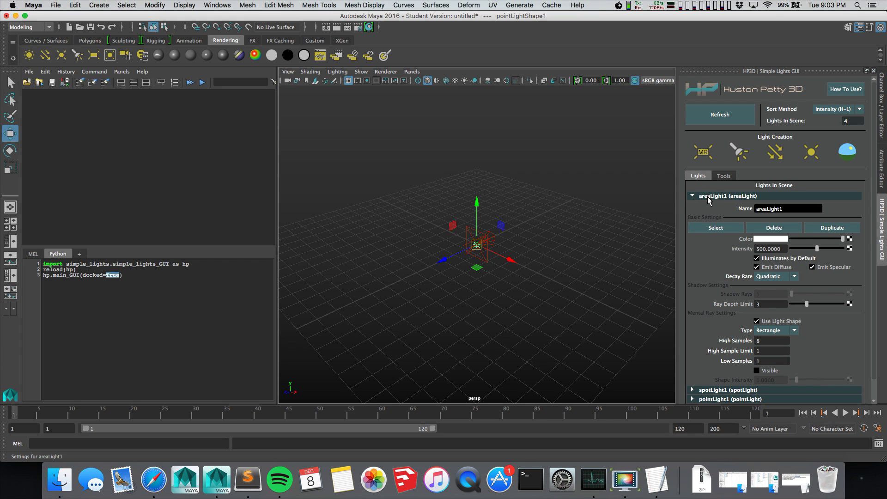
click(708, 199)
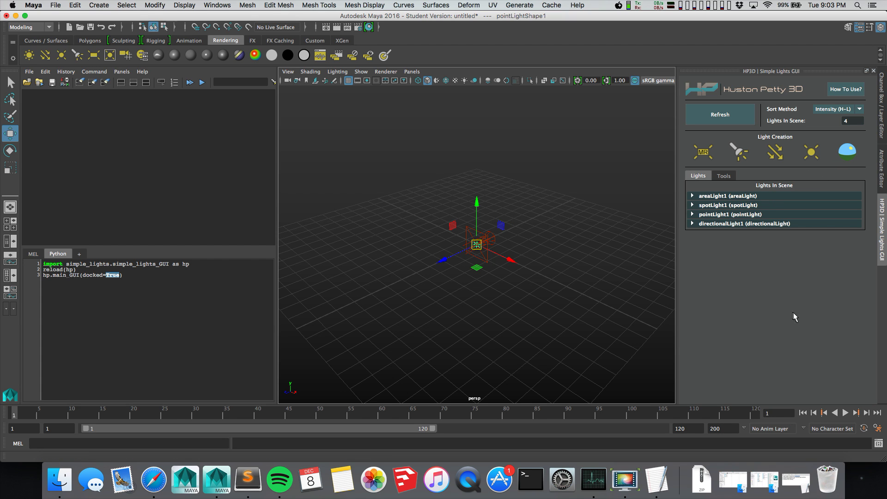
click(712, 197)
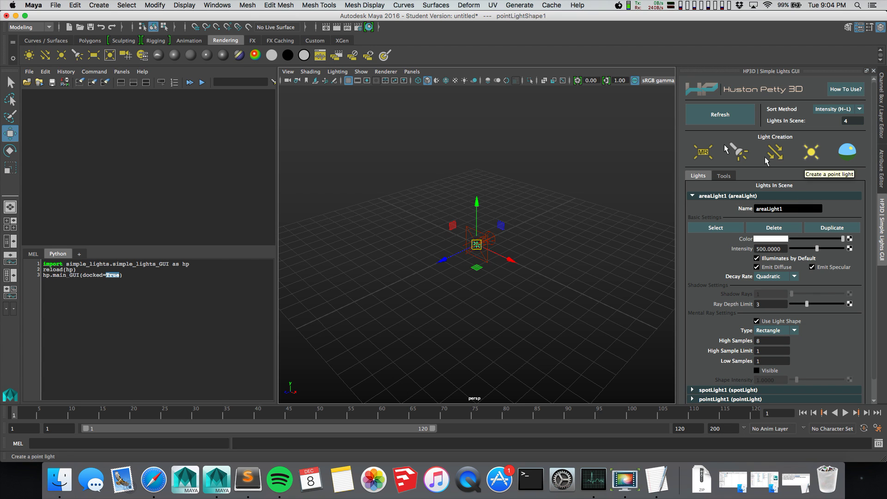
click(735, 115)
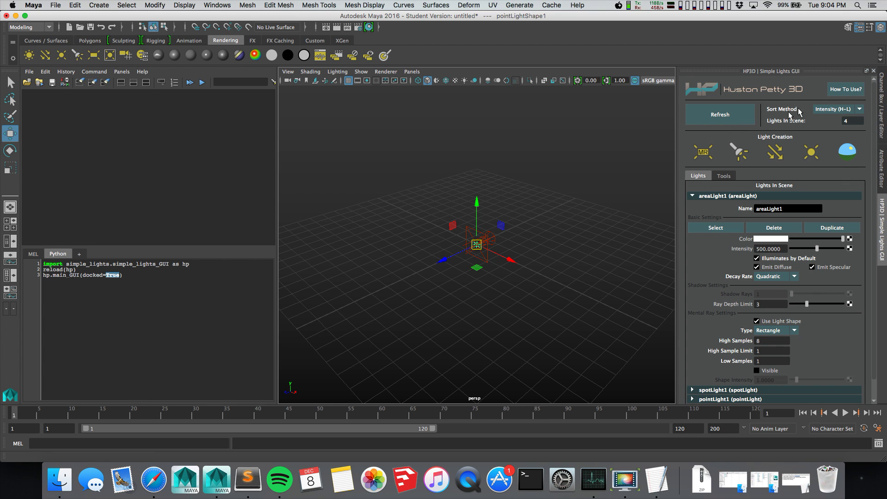
click(710, 113)
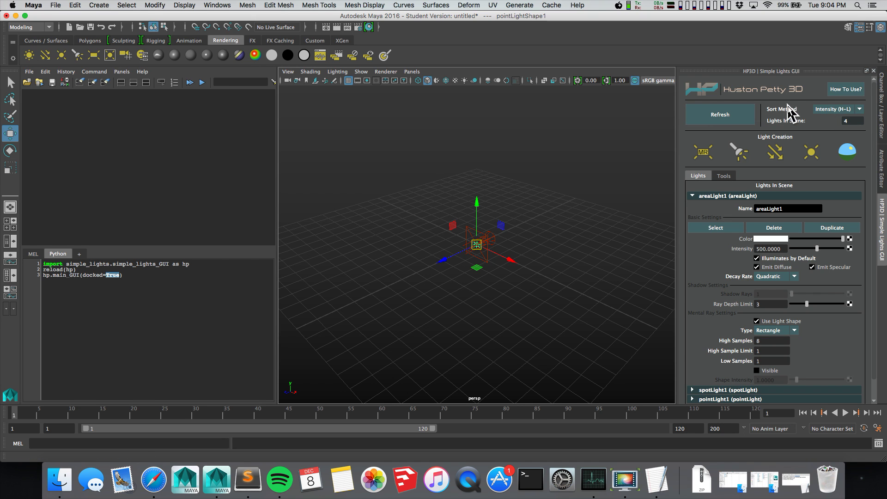
click(724, 197)
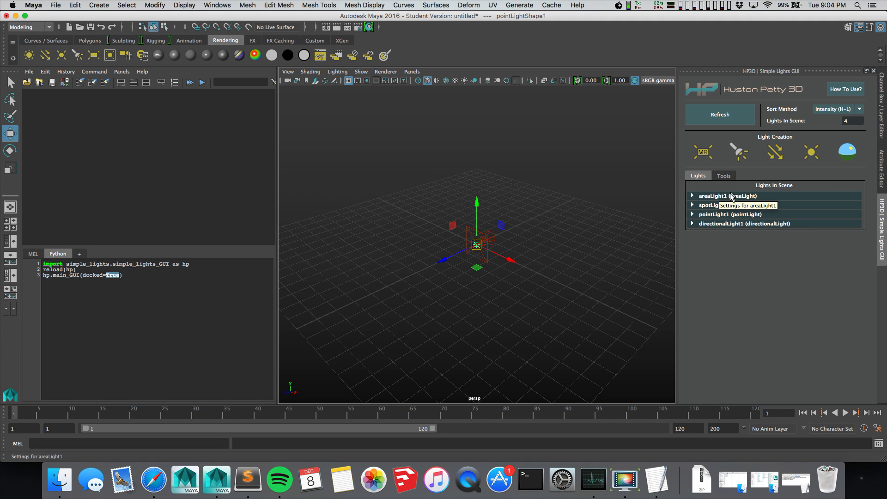
- Delete areaLight1 using its own settings in the light list and create a new area light
click(721, 197)
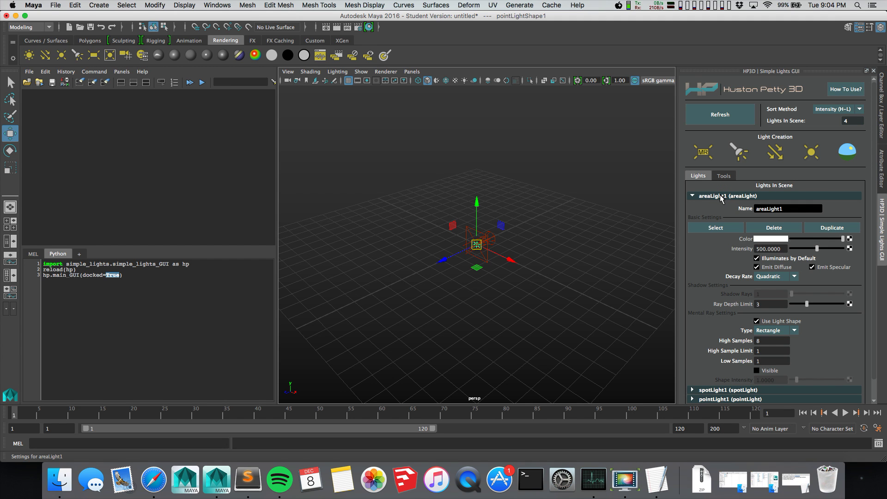
click(770, 228)
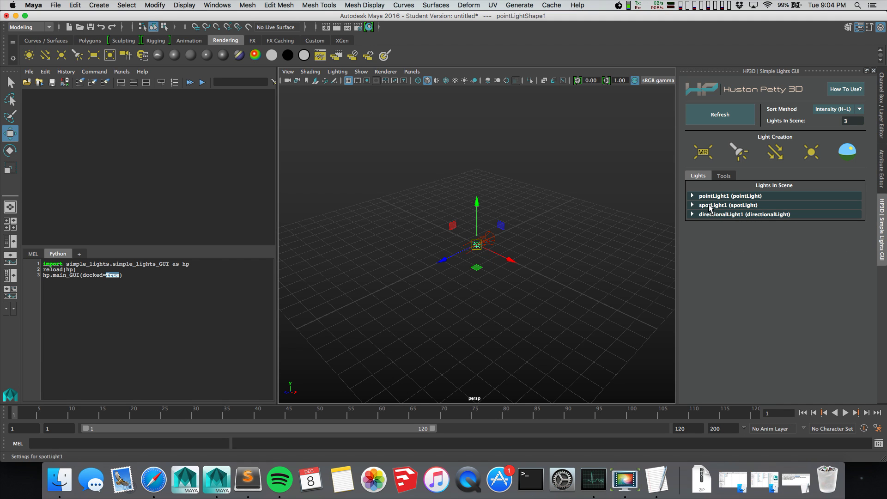
click(703, 155)
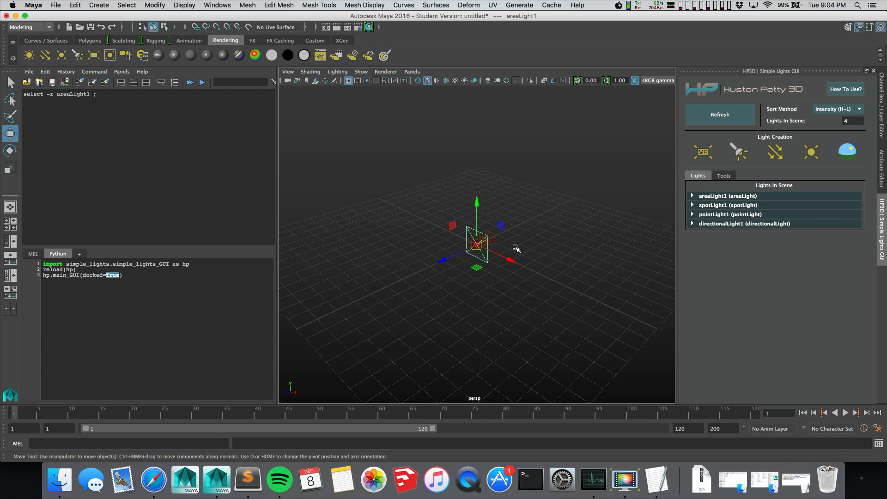
- Delete the area light directly in the viewport and clear its leftover entry from the light list
click(480, 236)
key(Delete)
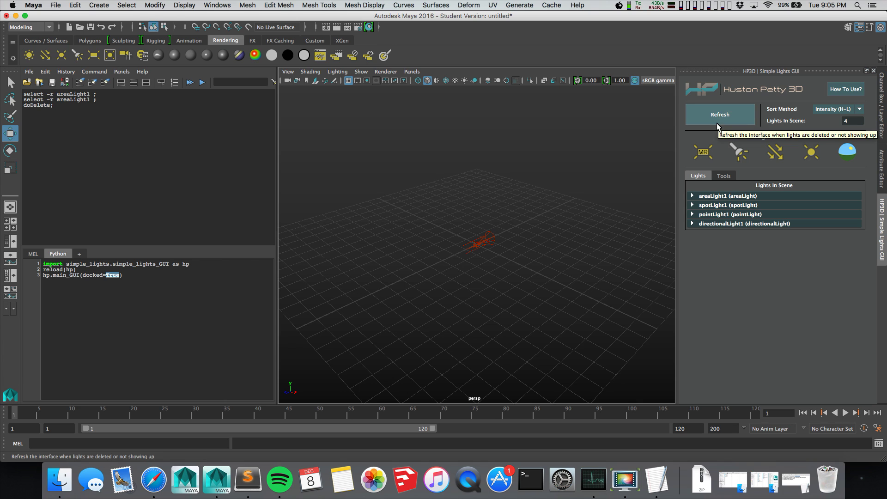
click(779, 196)
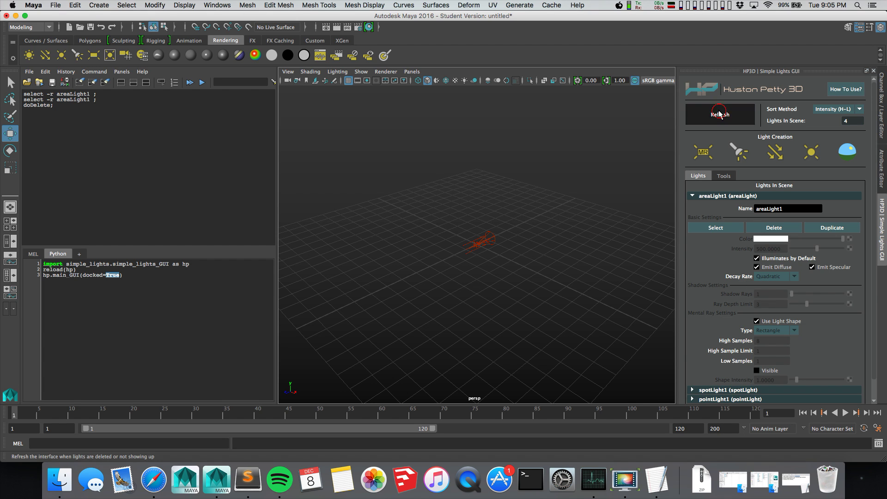
click(768, 227)
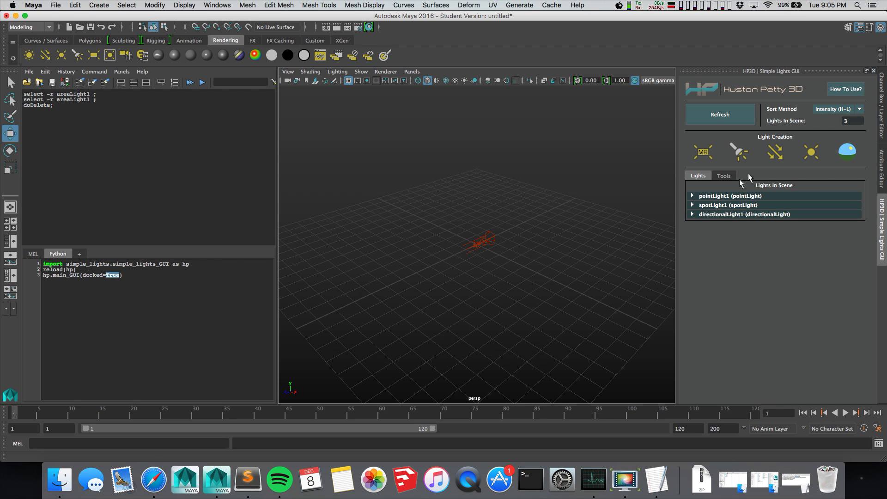
- Create a new Mental Ray area light and sort the scene's light list by Name (A-Z)
click(703, 152)
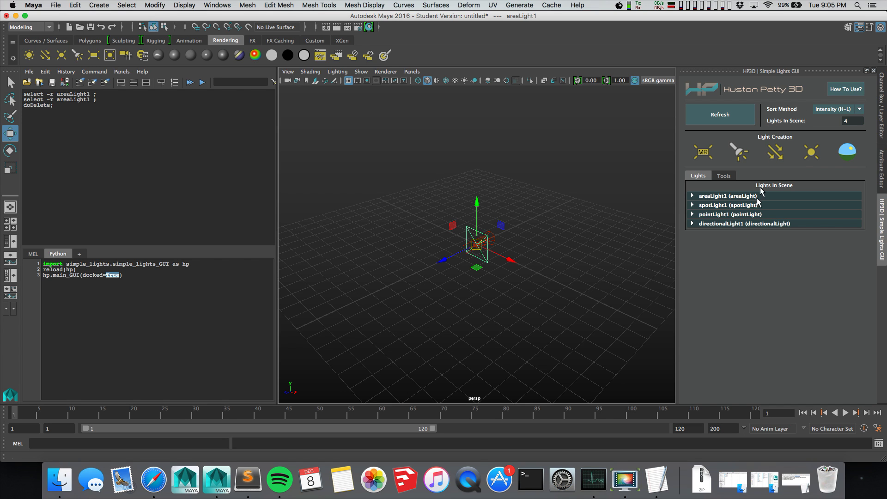
click(822, 114)
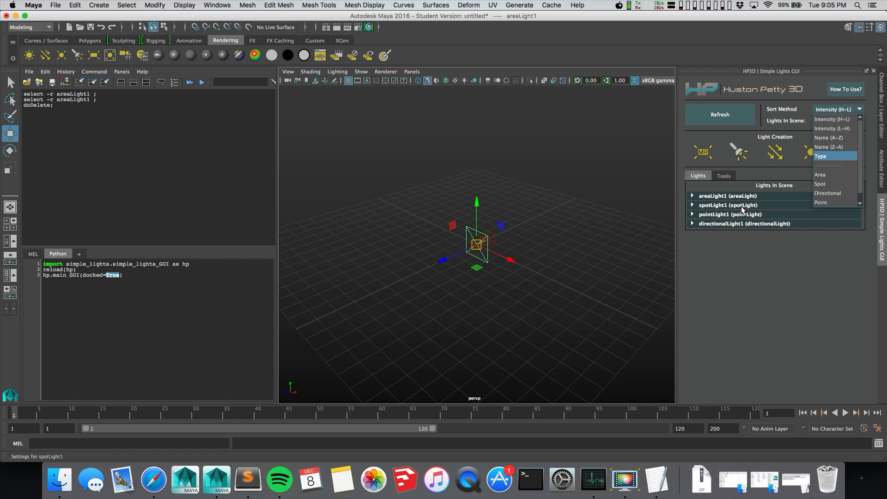
click(840, 137)
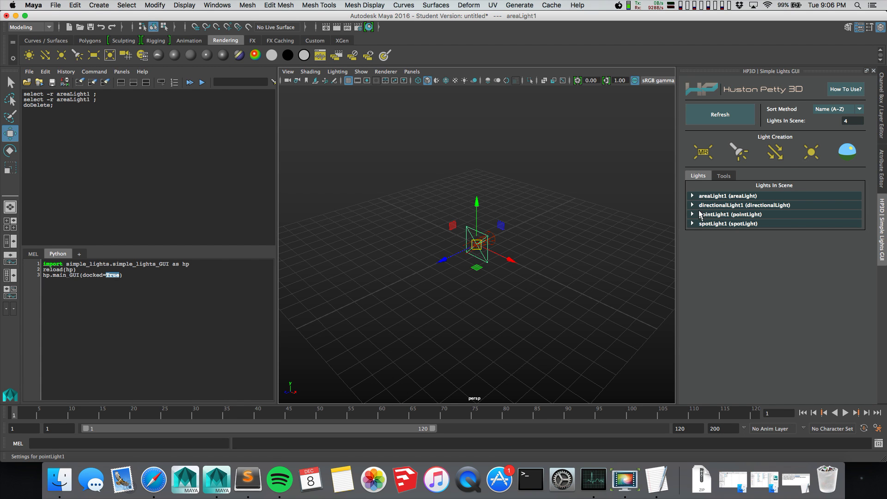
- Re-sort the light list by Name (Z-A) and then by Type
click(830, 111)
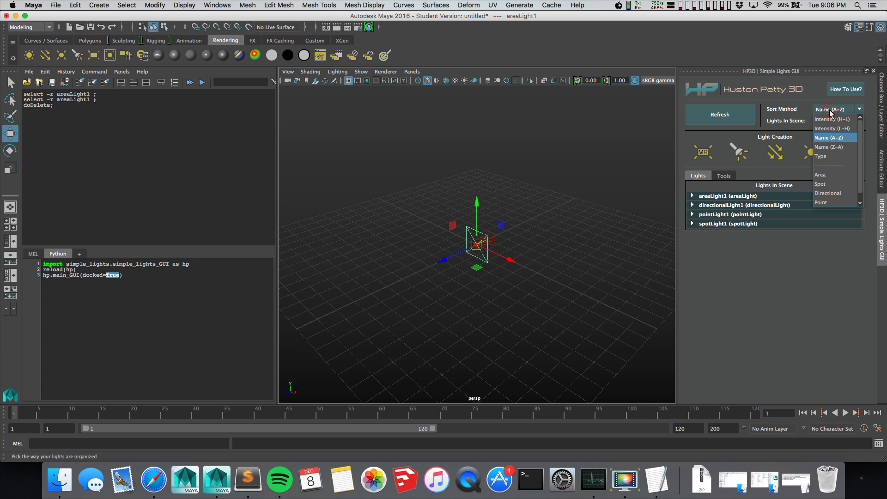
click(828, 147)
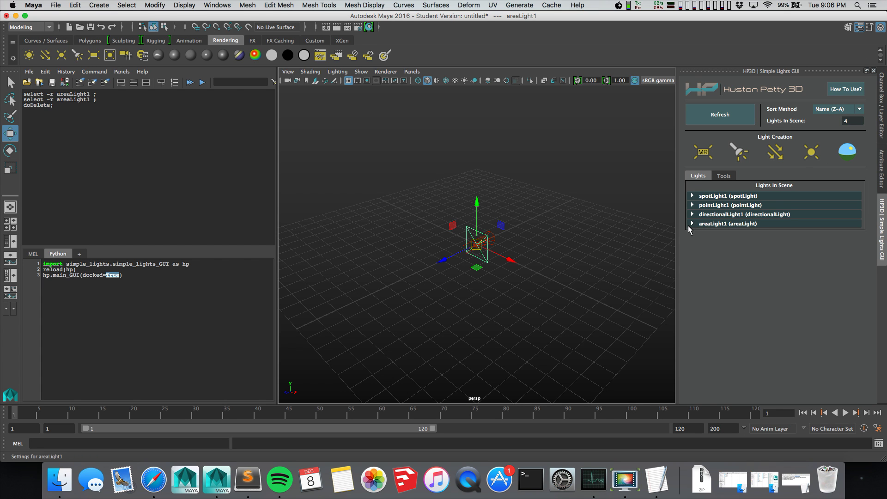
click(830, 111)
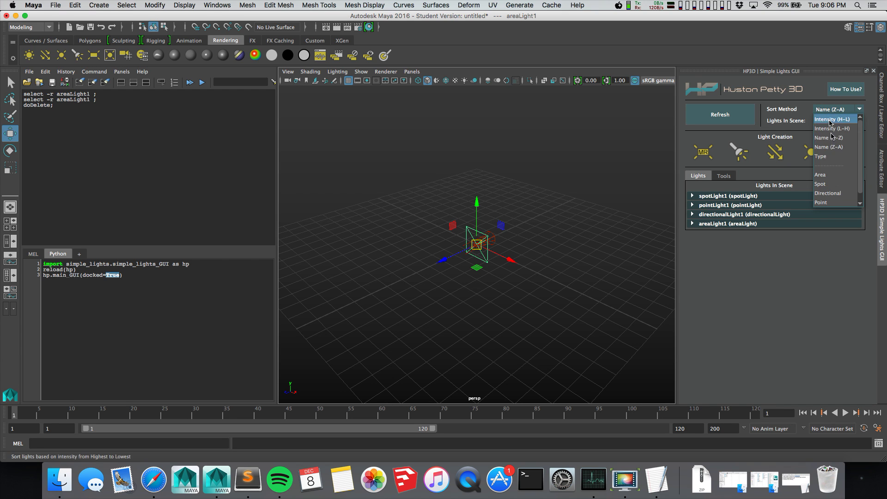
click(826, 158)
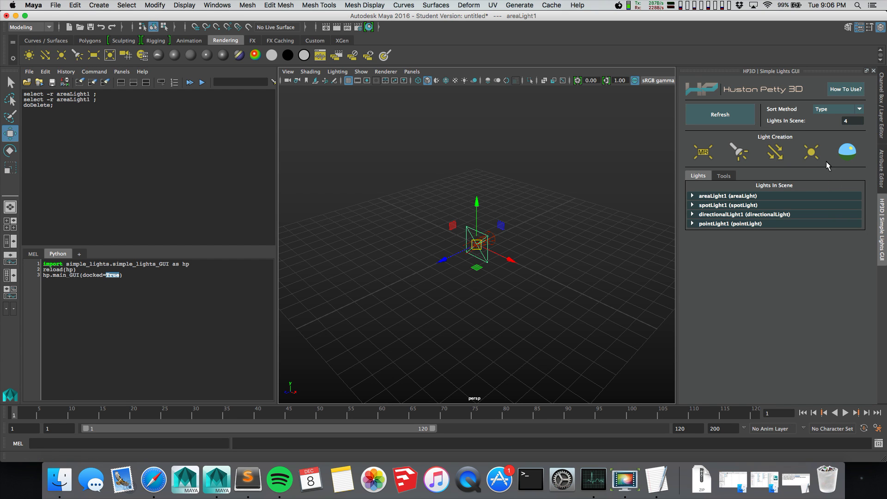
- Add a second area light, spot light, directional light and point light to the scene
click(704, 152)
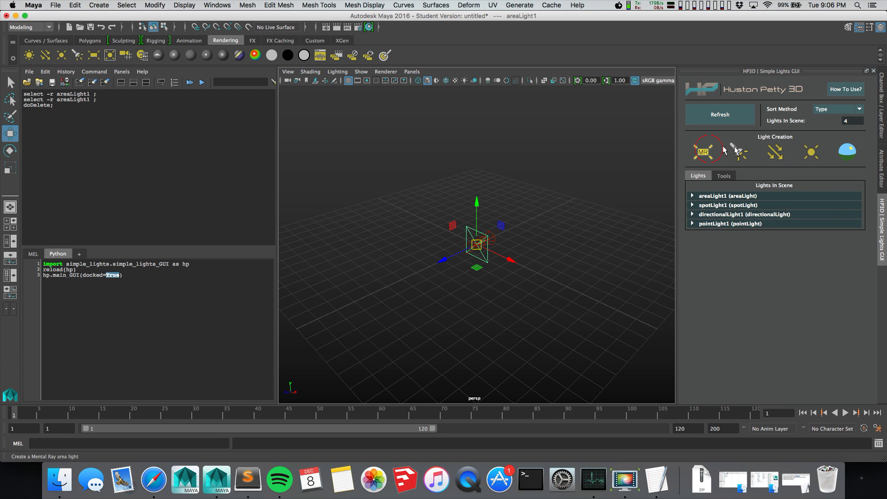
click(738, 152)
click(775, 151)
click(805, 155)
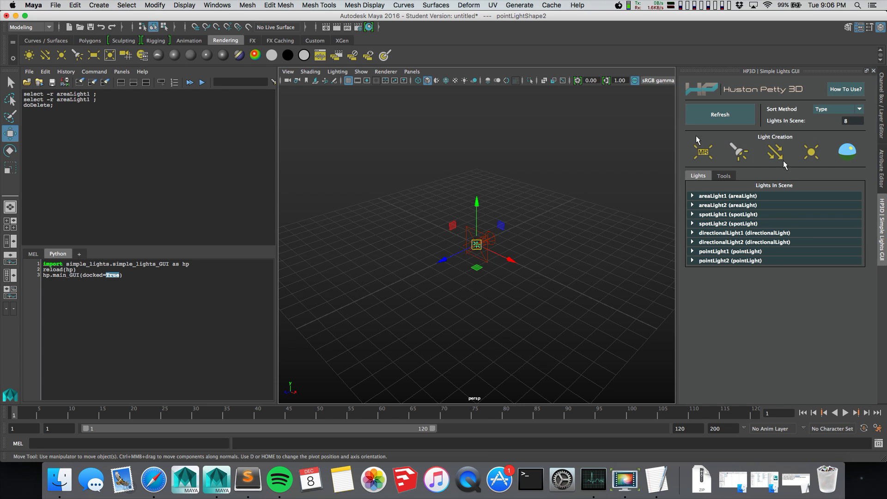
- Expand the settings of both area lights and rename areaLight1 as "key light"
click(723, 205)
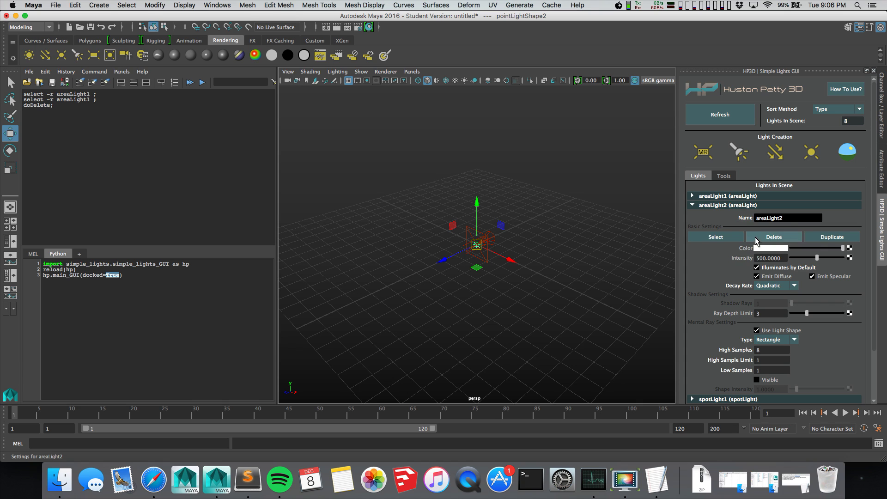
click(721, 197)
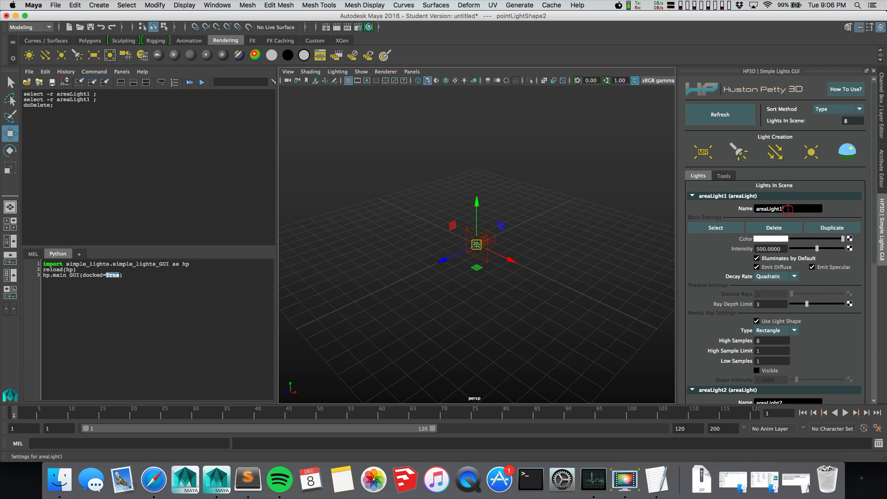
double_click(788, 209)
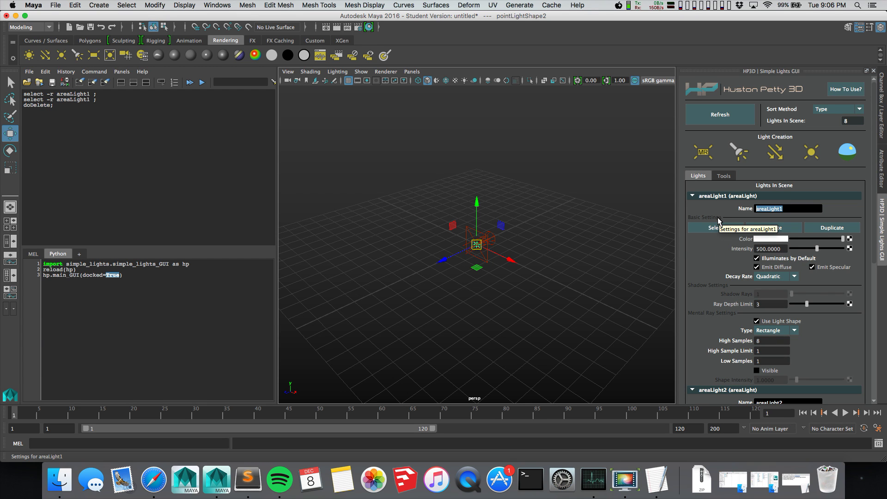
text(key l)
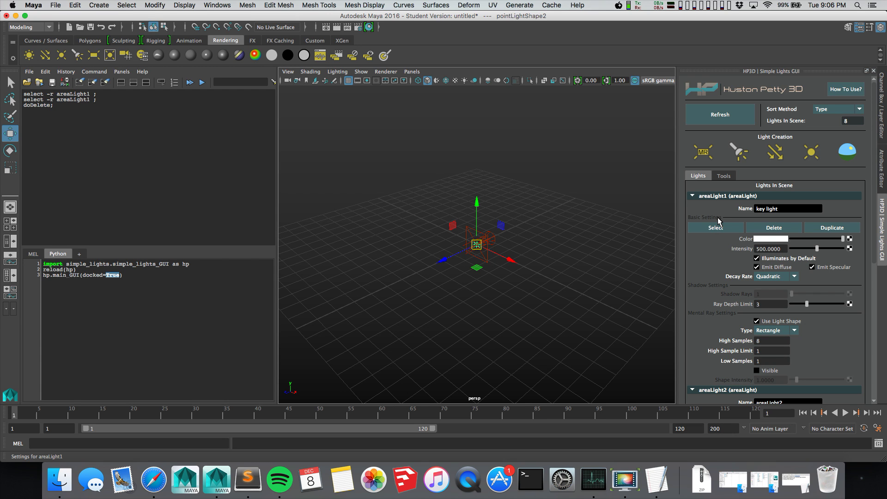
key(Return)
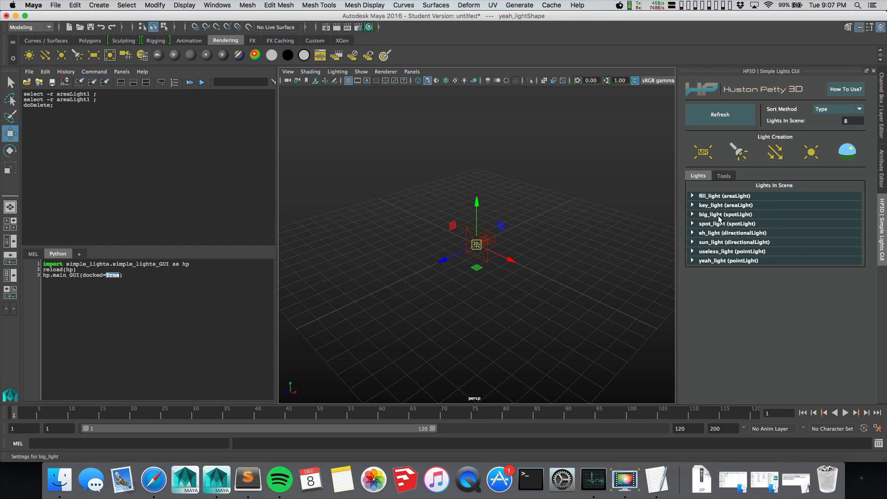
- Sort the lights by Intensity (H-L) and inspect the settings of big_light, fill_light, key_light, yeah_light and eh_light
click(824, 112)
click(834, 149)
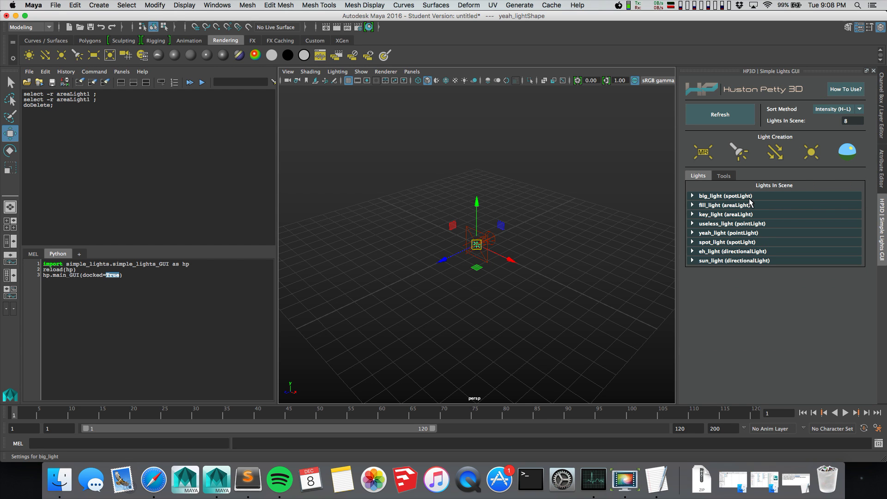
click(715, 206)
click(715, 206)
click(739, 198)
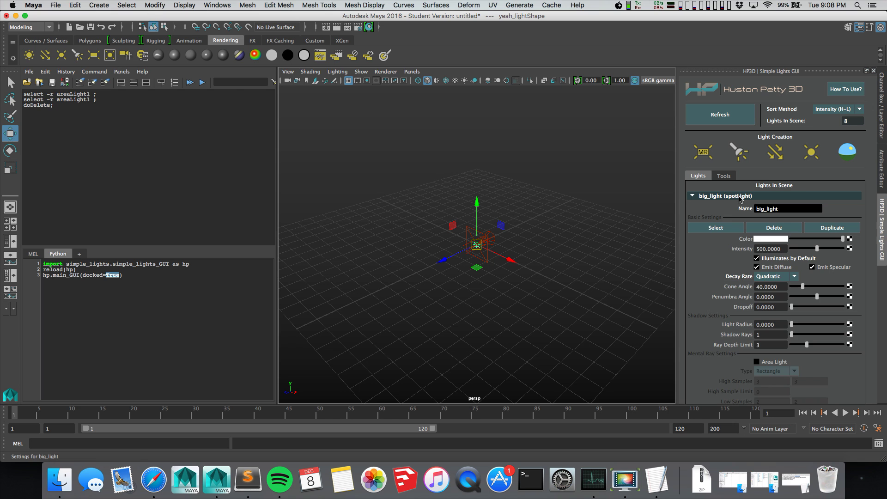
click(715, 197)
click(724, 206)
click(724, 207)
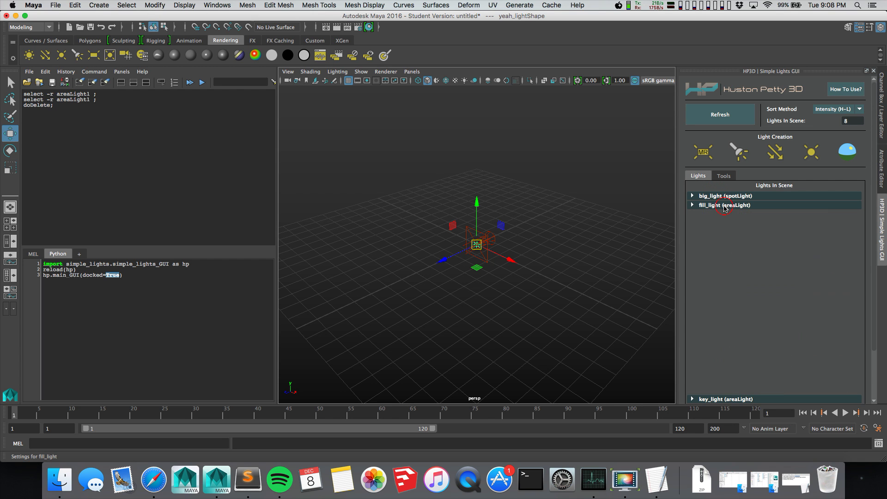
click(729, 214)
click(737, 216)
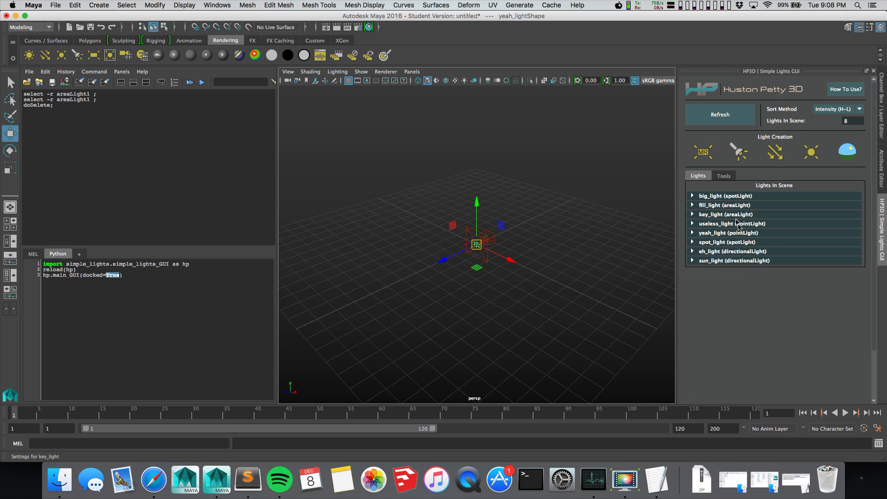
click(739, 234)
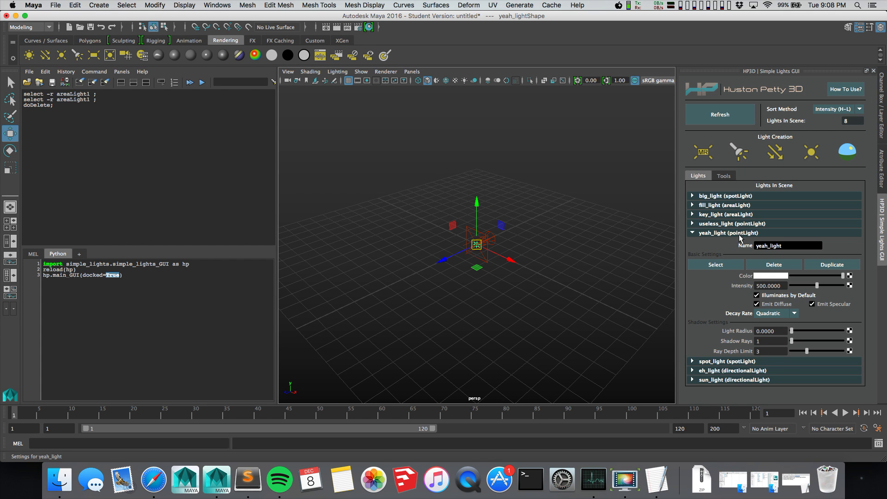
click(740, 234)
click(737, 252)
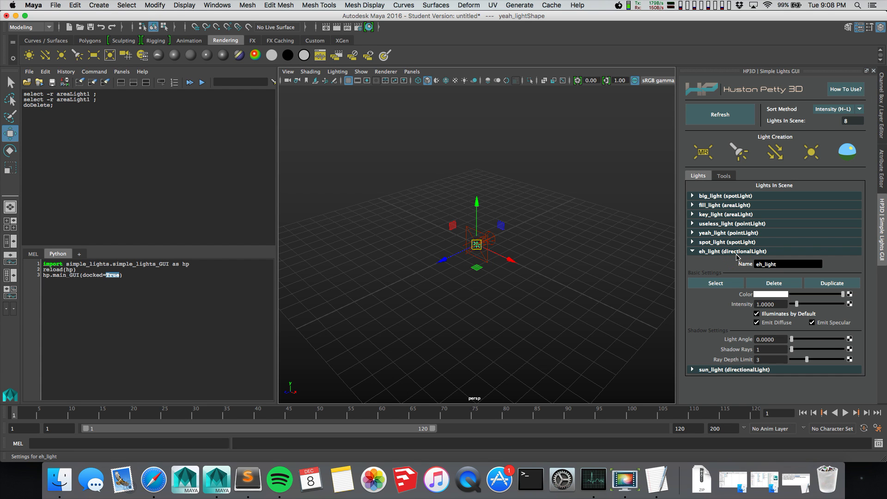
- Sort the renamed lights by Name (A-Z), by Name (Z-A) and finally by Type
click(834, 110)
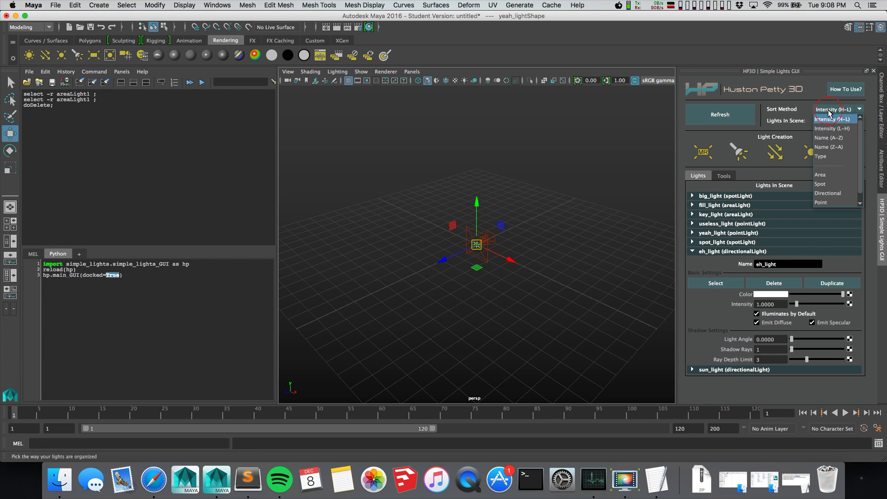
click(836, 138)
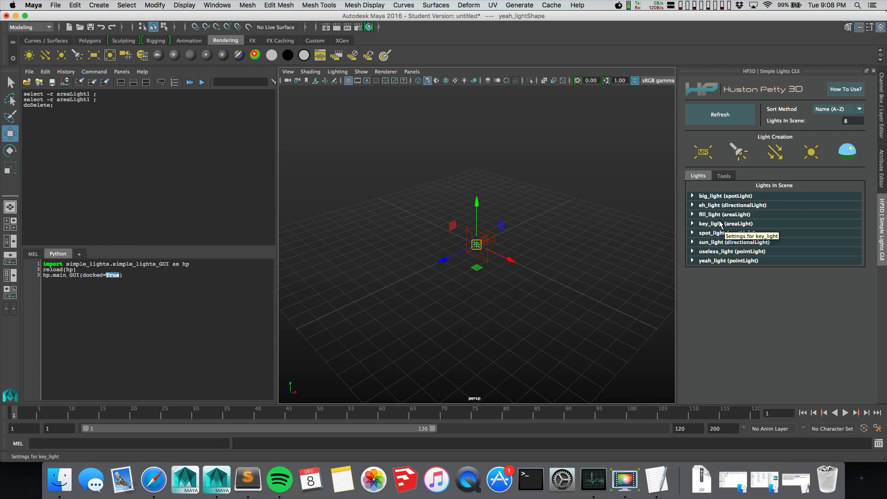
click(838, 109)
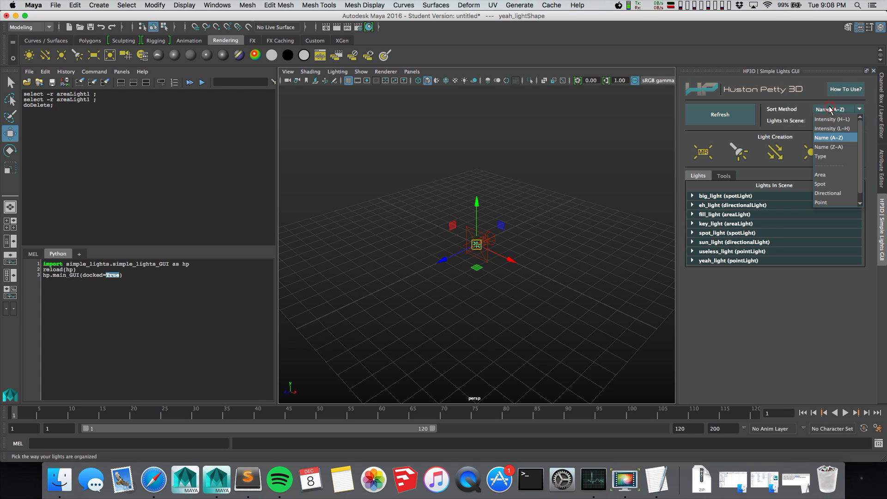
click(829, 147)
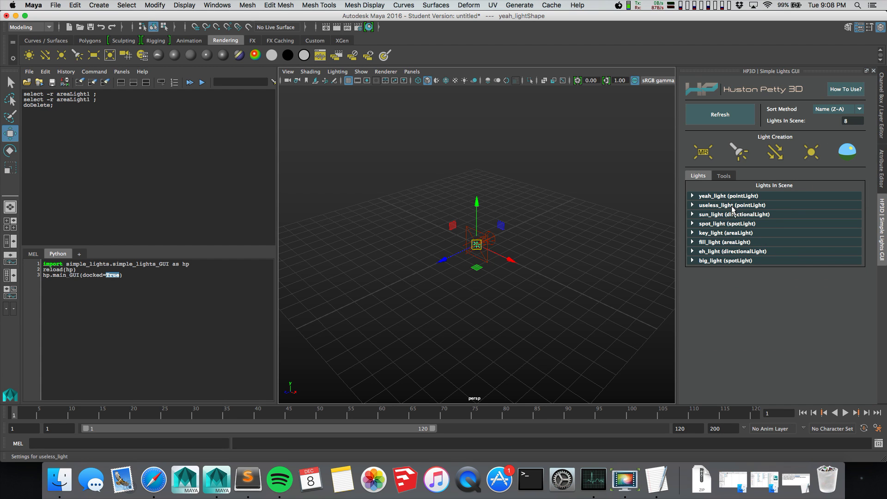
click(824, 110)
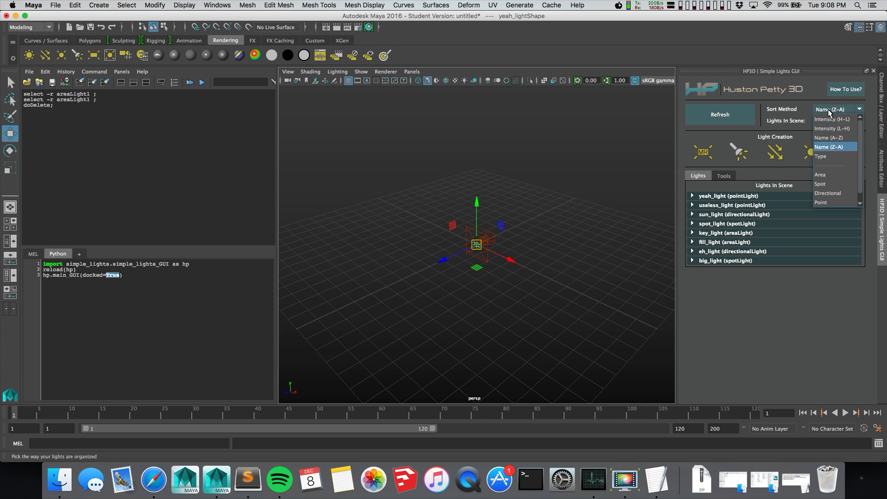
click(830, 156)
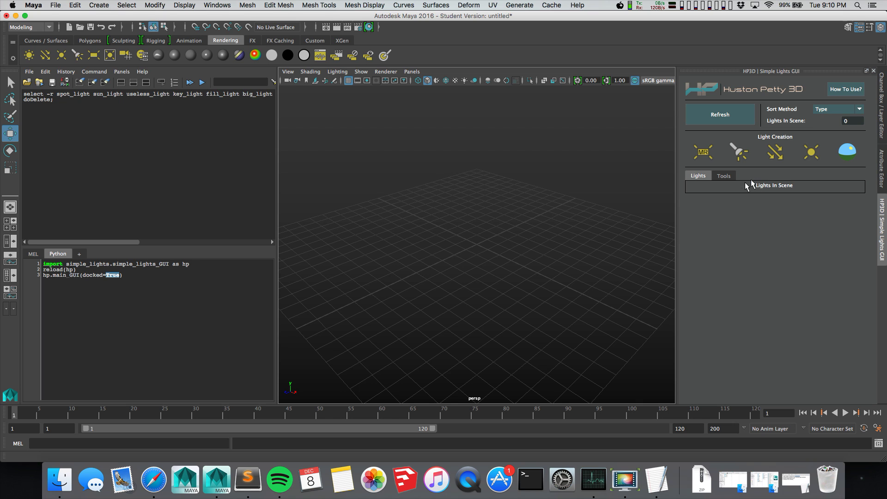
- Create one area, one spot, one directional and one point light in the emptied scene
click(702, 152)
click(738, 152)
click(776, 152)
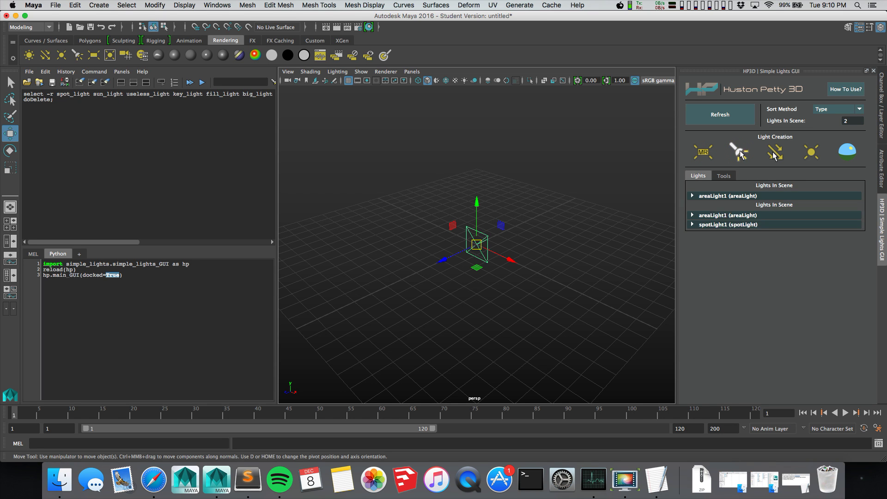
click(811, 152)
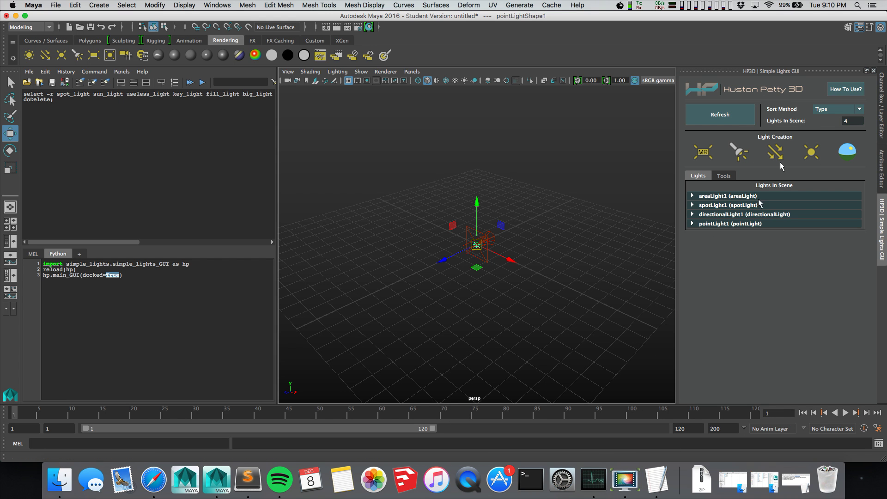
- Switch to the TextEdit topic outline to read its demonstration points, and return to Maya
click(795, 480)
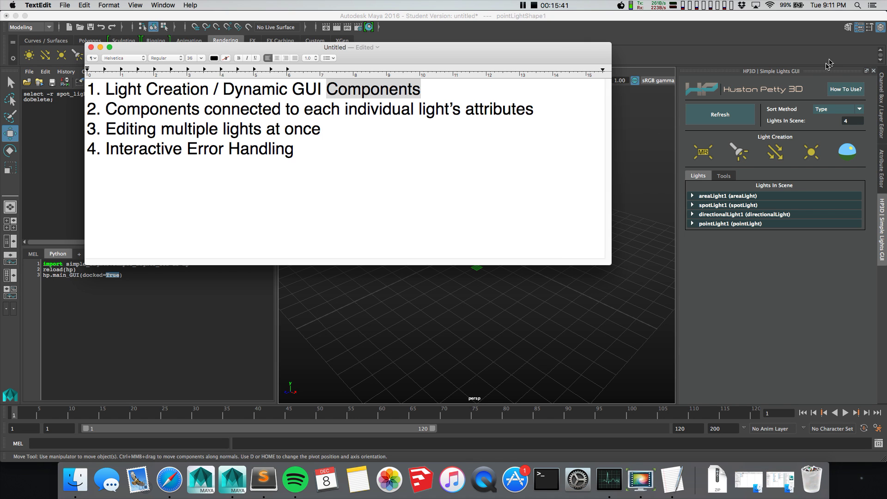
click(729, 44)
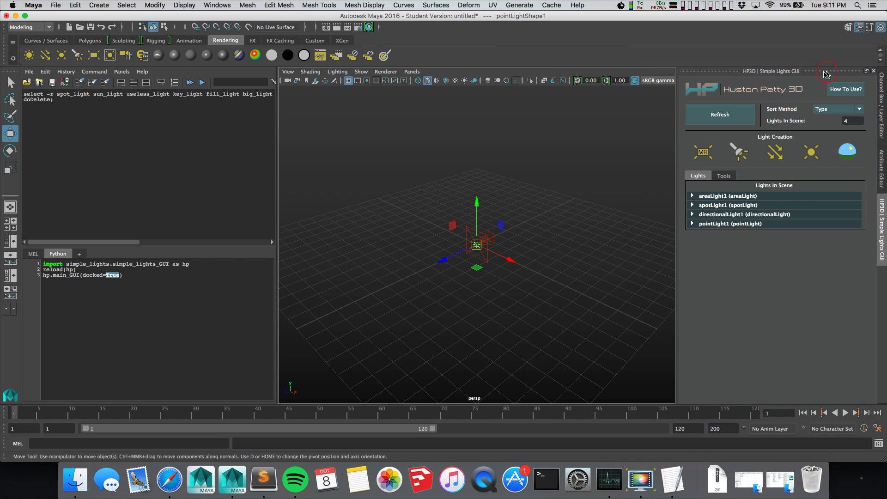
- Undock the Simple Lights GUI, expand areaLight1's settings and darken its color to a gray of about 0.28
drag(827, 74, 574, 71)
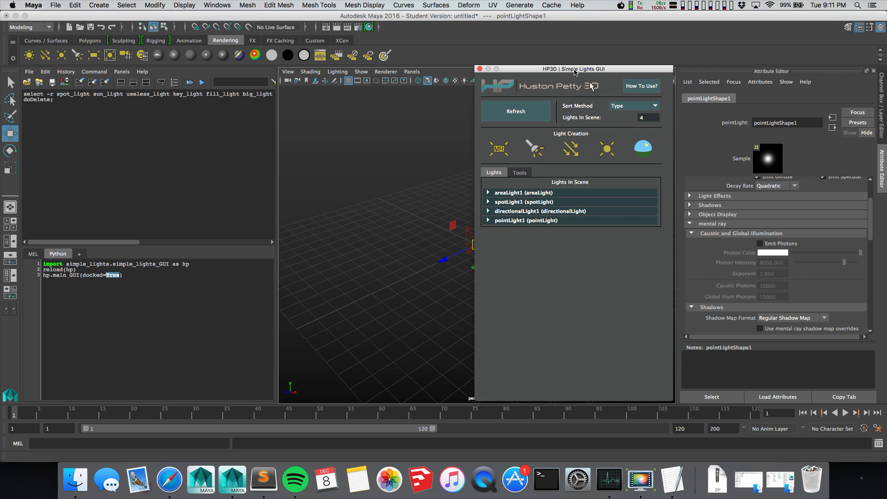
click(590, 193)
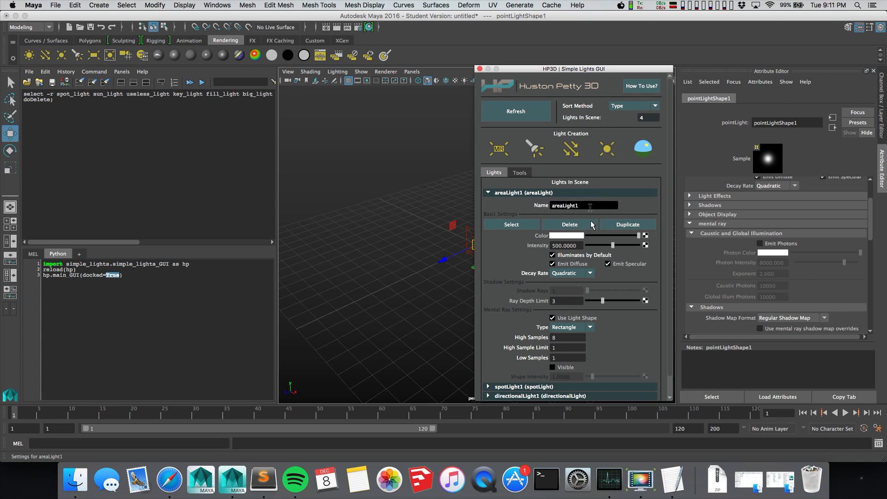
drag(634, 239, 602, 239)
scroll(764, 231, up, 5)
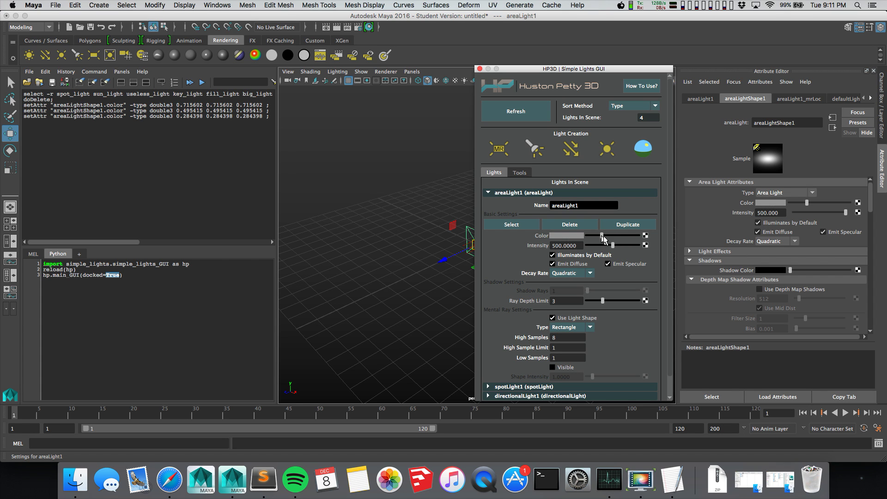
- Adjust areaLight1's color alternately in the Attribute Editor and the Simple Lights GUI, ending at a gray of about 0.46
mouse_move(807, 203)
mouse_down()
mouse_move(825, 205)
mouse_move(817, 205)
mouse_up()
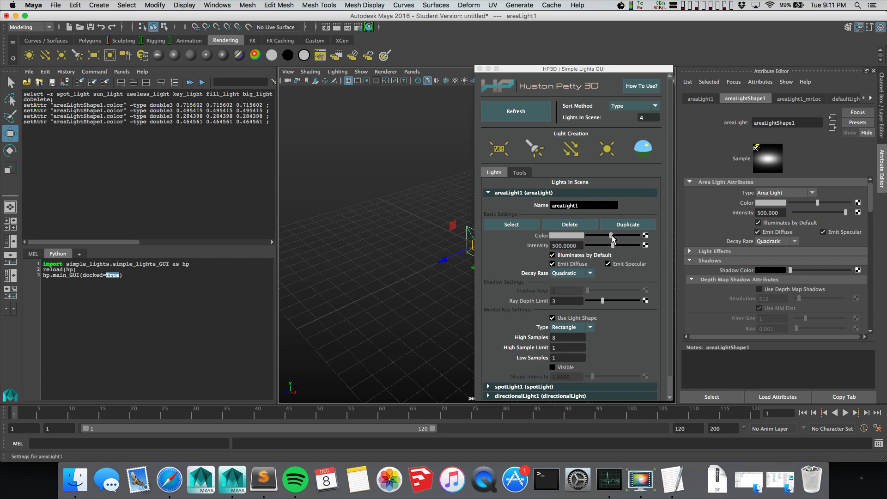
drag(612, 236, 614, 239)
mouse_move(820, 205)
mouse_down()
mouse_move(828, 207)
mouse_move(817, 206)
mouse_up()
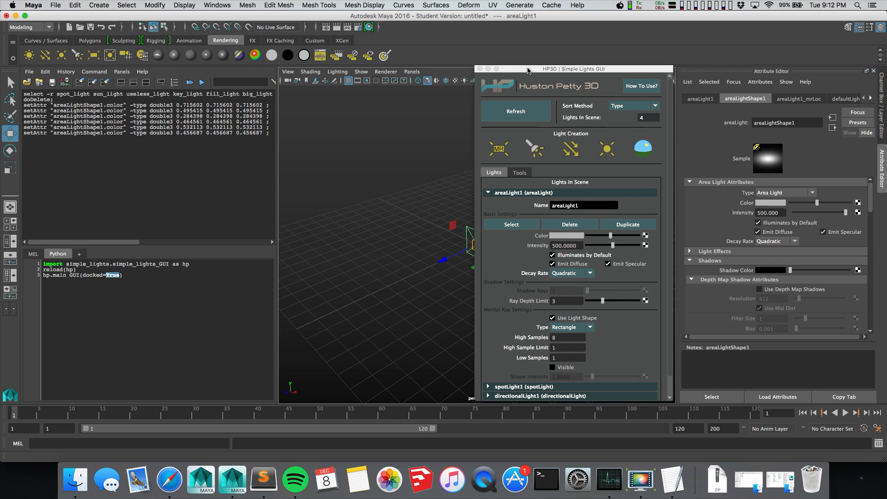
- Move the Simple Lights GUI aside, highlight "3. Editing multiple lights at once" in the TextEdit outline, and return to Maya
drag(528, 70, 578, 69)
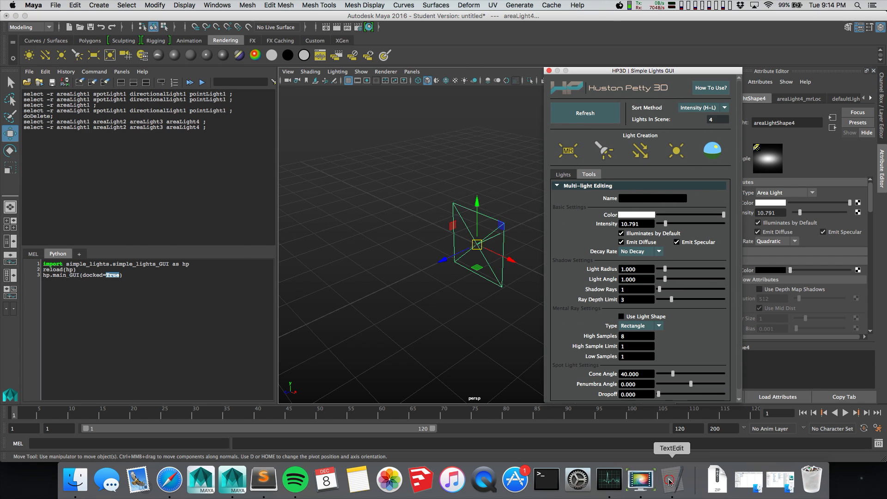
click(672, 481)
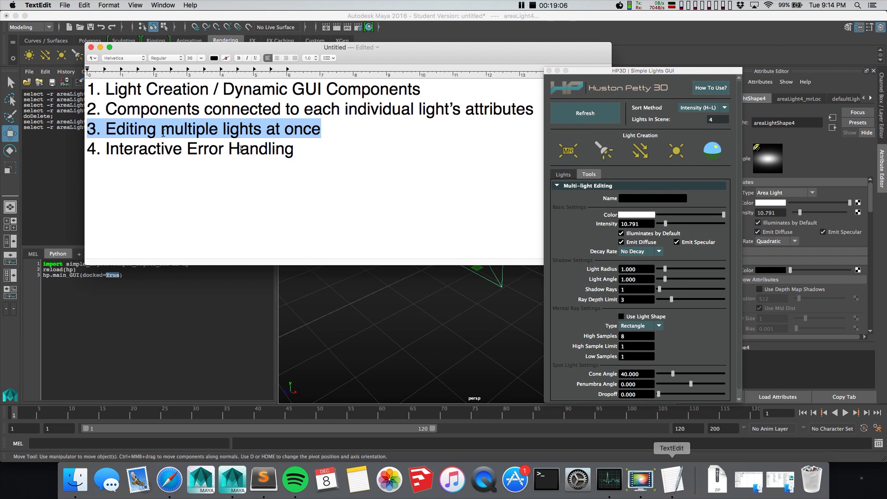
click(342, 131)
drag(368, 131, 89, 109)
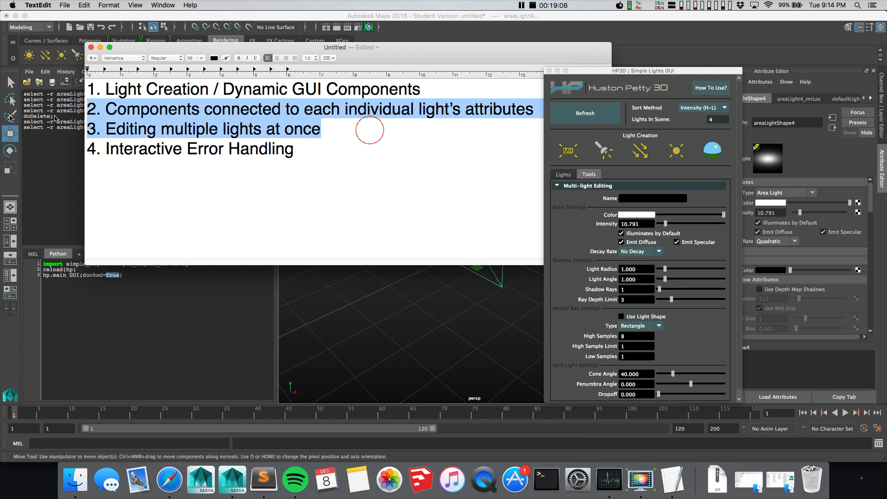
click(340, 140)
drag(361, 132, 73, 130)
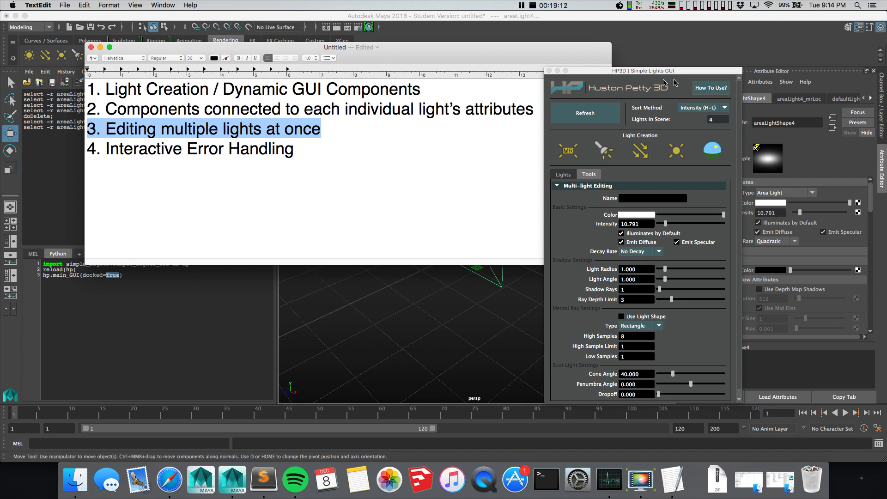
click(636, 55)
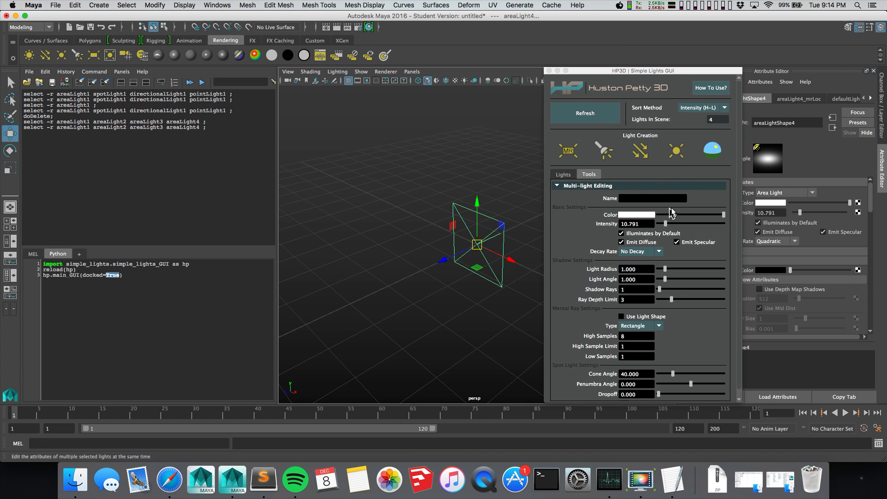
- Select the four overlapping area lights in the viewport and set their shared intensity to 24.460 through Multi-light Editing
click(577, 185)
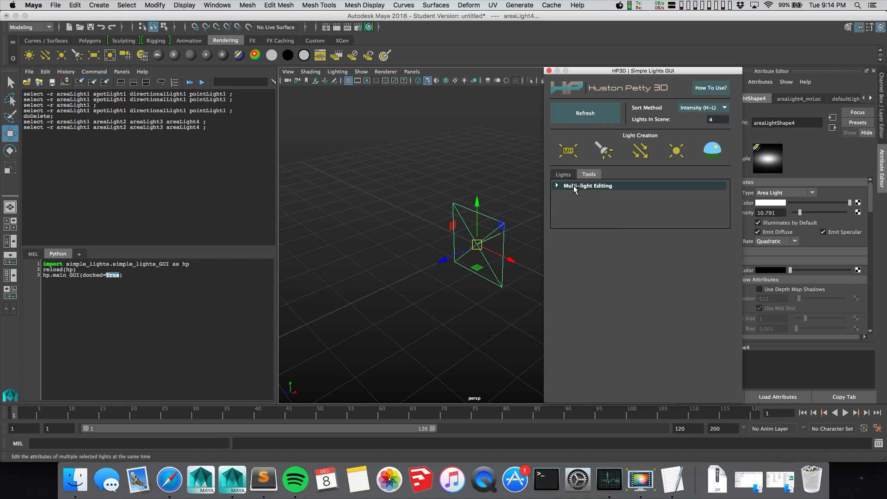
click(574, 185)
drag(384, 154, 541, 331)
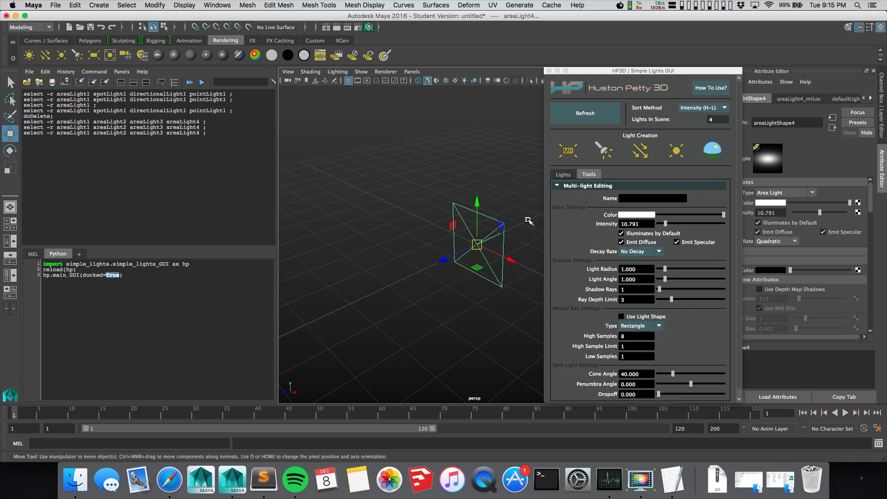
double_click(639, 224)
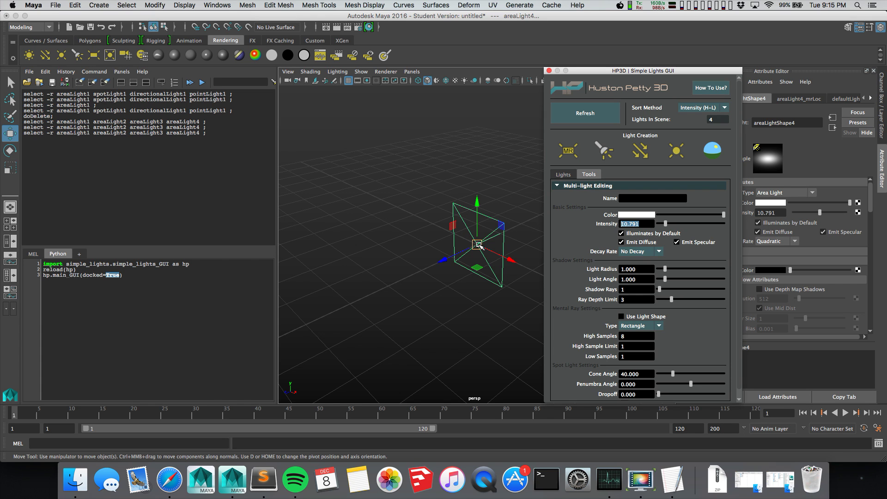
drag(665, 223, 674, 227)
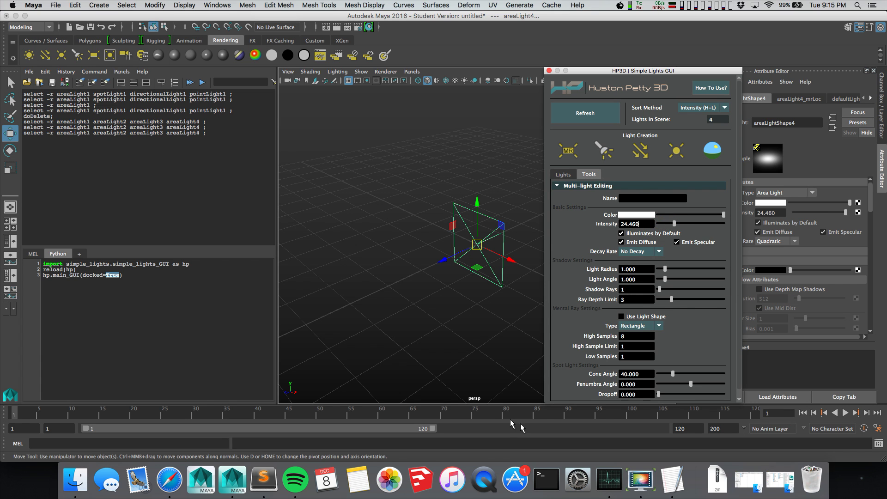
click(649, 224)
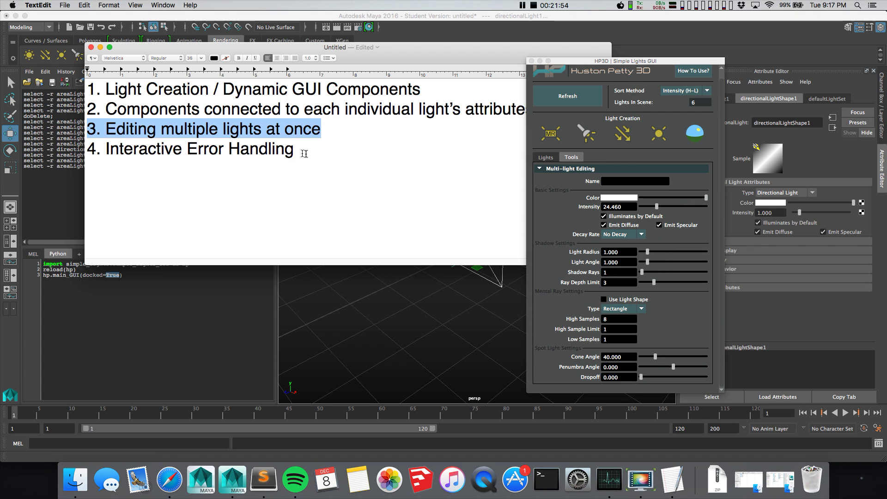
- Highlight "4. Interactive Error Handling" in the TextEdit outline, then return to the Simple Lights GUI in Maya
triple_click(327, 150)
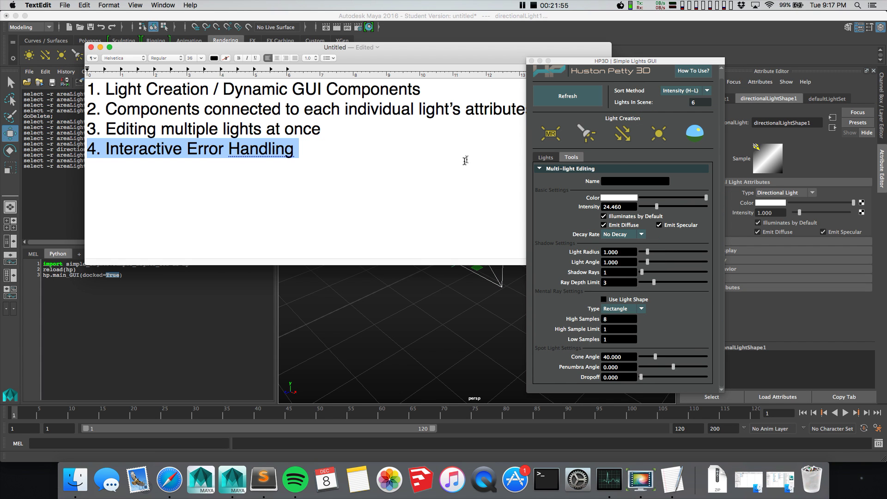
click(304, 146)
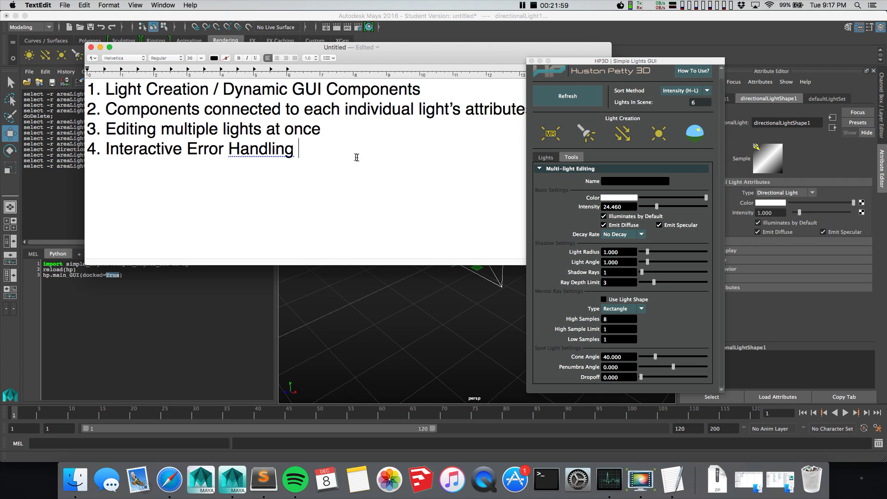
key(Return)
key(BackSpace)
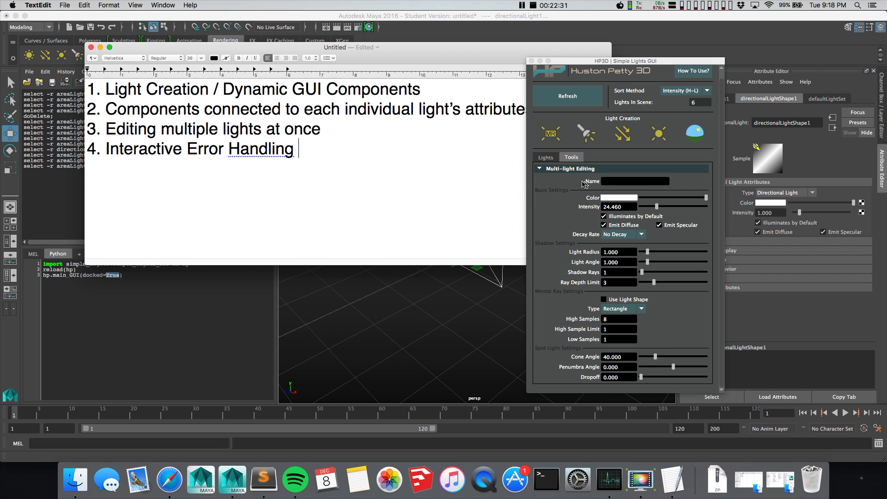
click(552, 160)
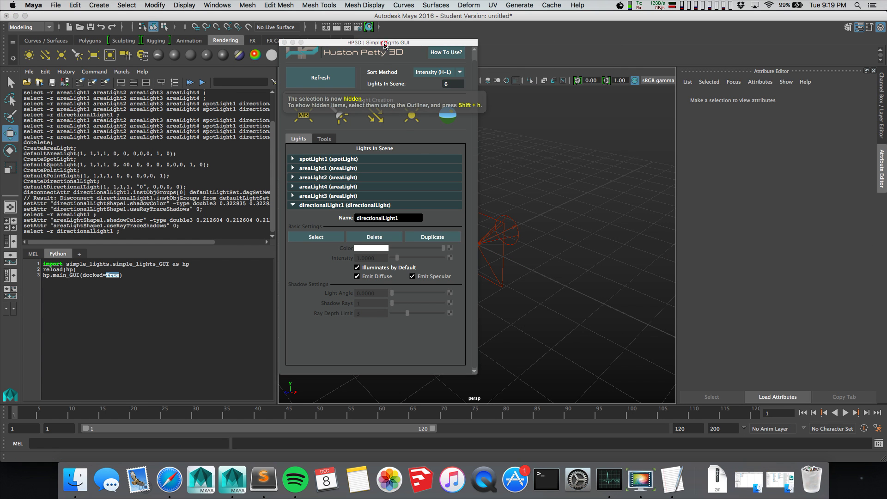
- Move the Simple Lights GUI off the Script Editor, refresh its light list and briefly expand areaLight1 to read its warnings
drag(383, 43, 582, 72)
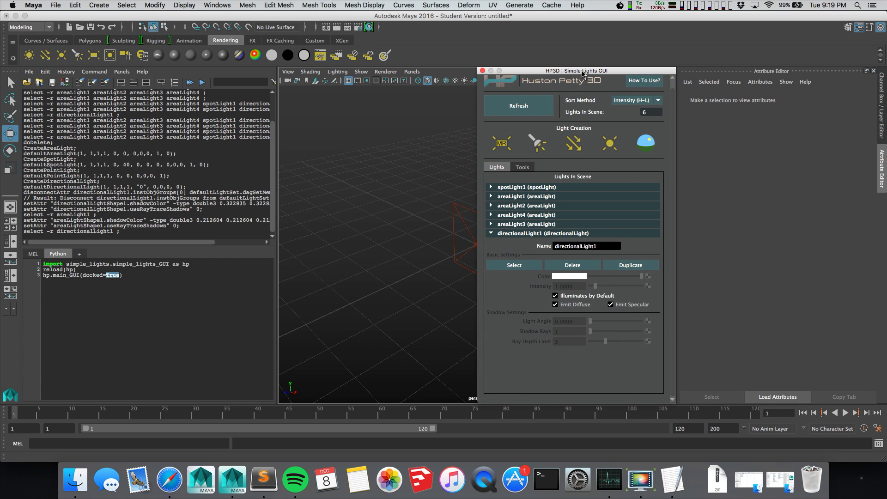
click(538, 104)
click(515, 106)
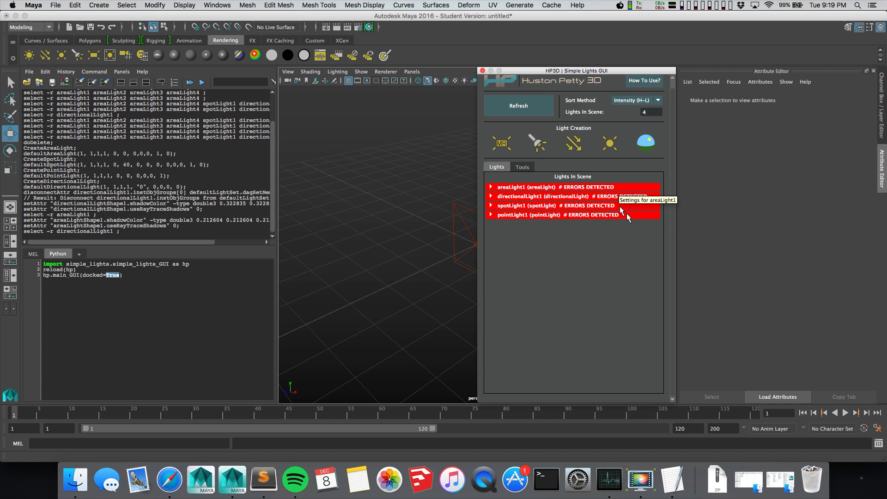
click(620, 189)
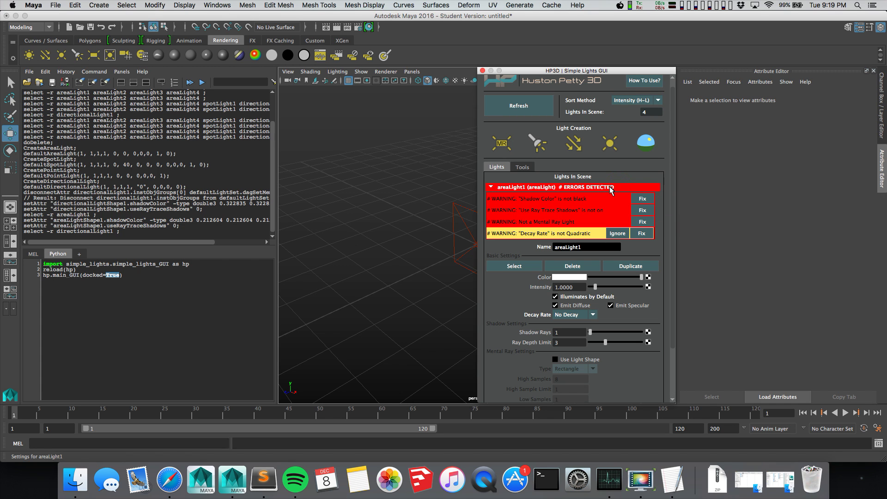
click(609, 188)
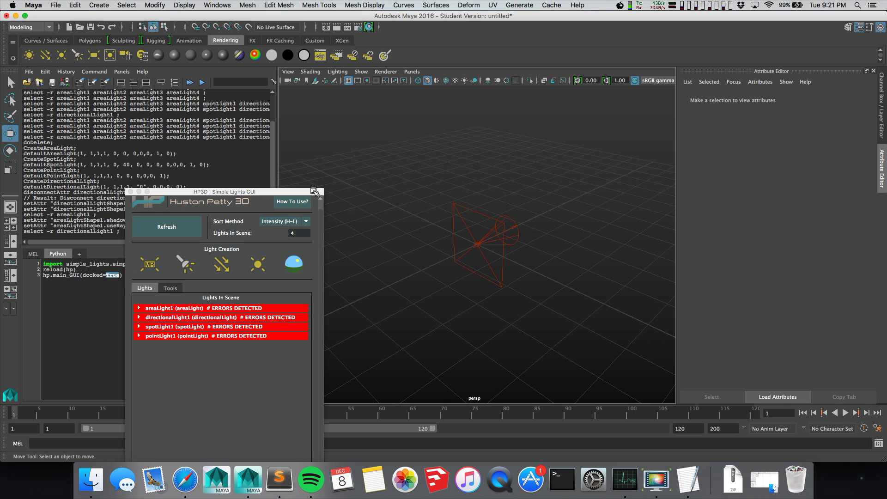
- Reposition the Simple Lights GUI beside the lights, select areaLight1 in the viewport and expand its entry to review its warnings and settings
drag(314, 190, 381, 71)
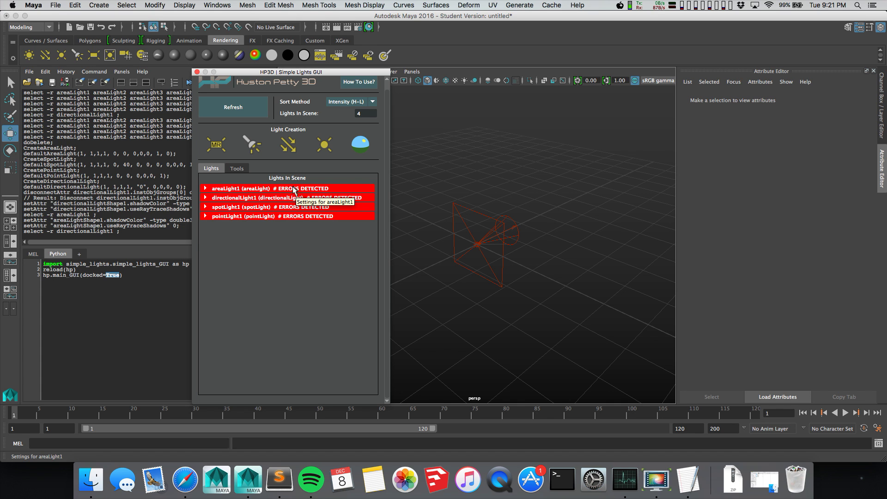
drag(314, 73, 325, 71)
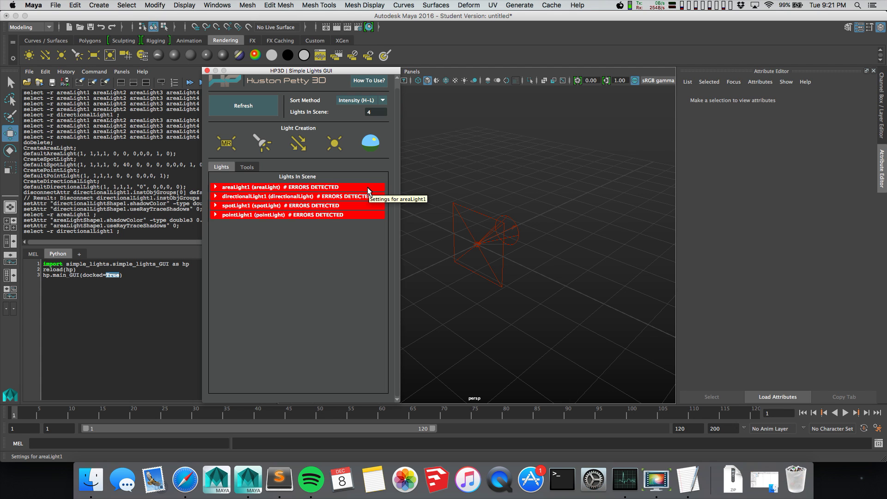
drag(326, 71, 314, 16)
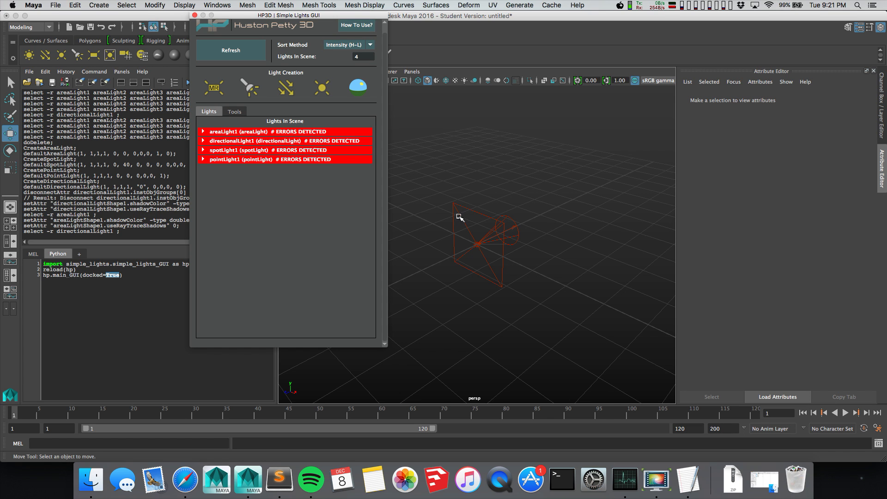
drag(436, 194, 477, 222)
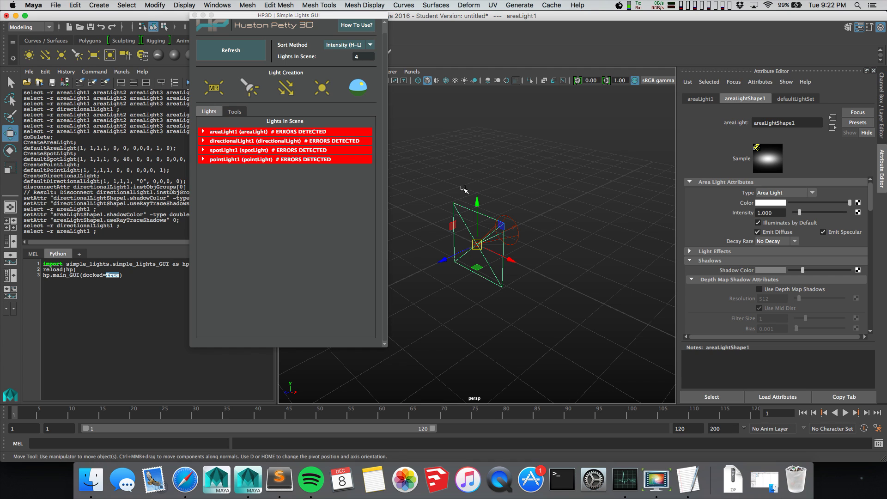
click(237, 132)
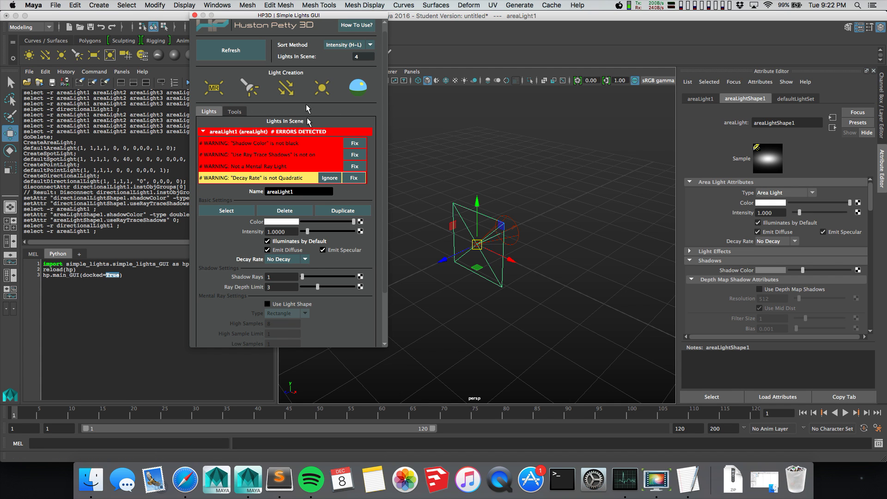
scroll(302, 123, down, 3)
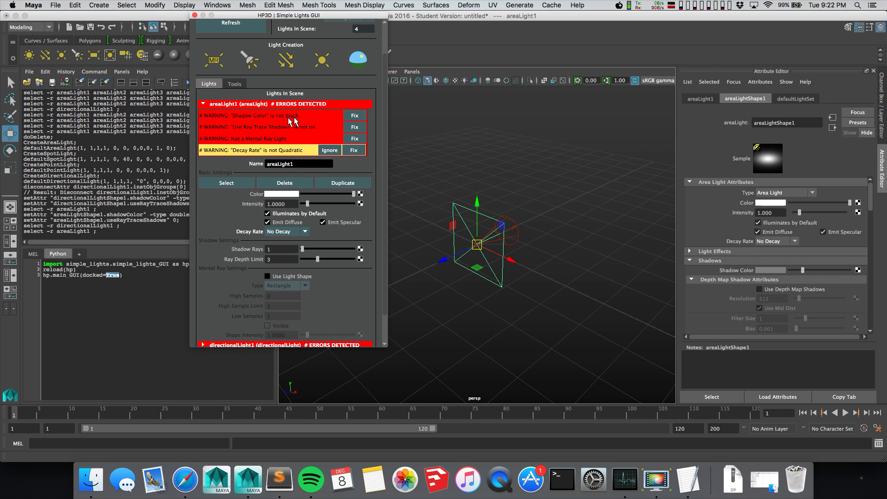
scroll(258, 129, down, 3)
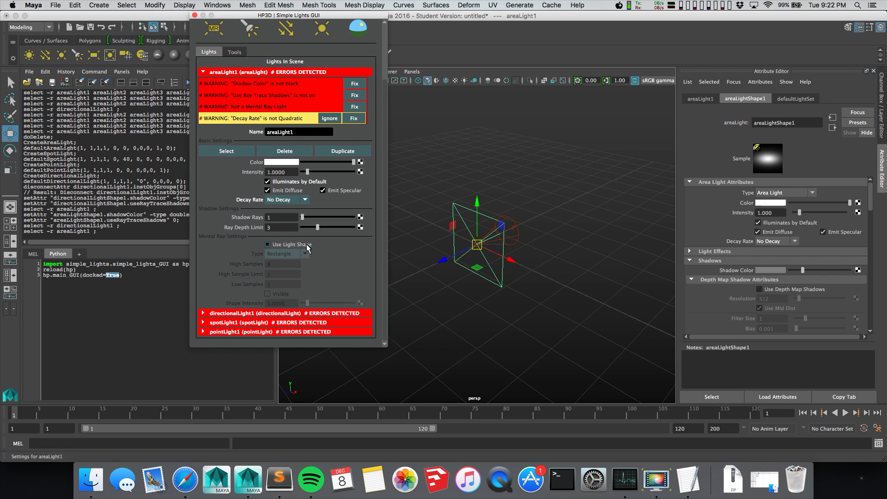
scroll(268, 119, up, 5)
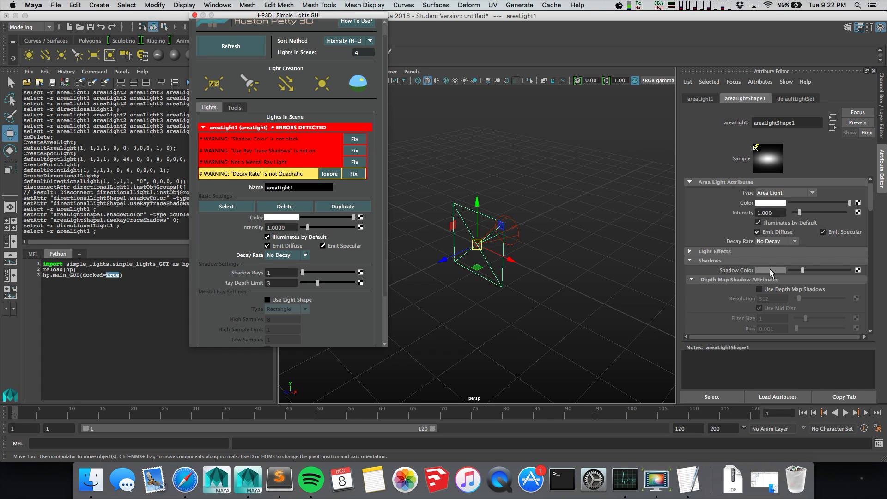
- Apply the automatic fixes for areaLight1's "Shadow Color" and "Use Ray Trace Shadows" warnings
click(354, 140)
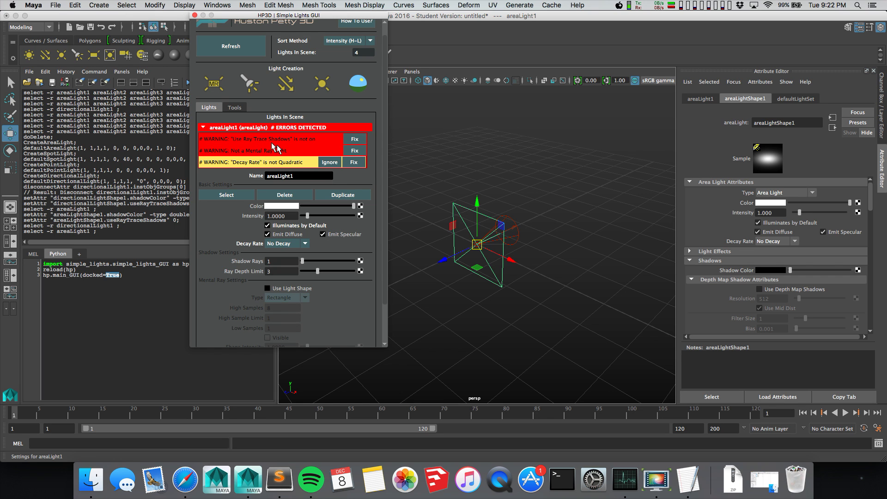
scroll(795, 307, down, 3)
scroll(795, 305, down, 6)
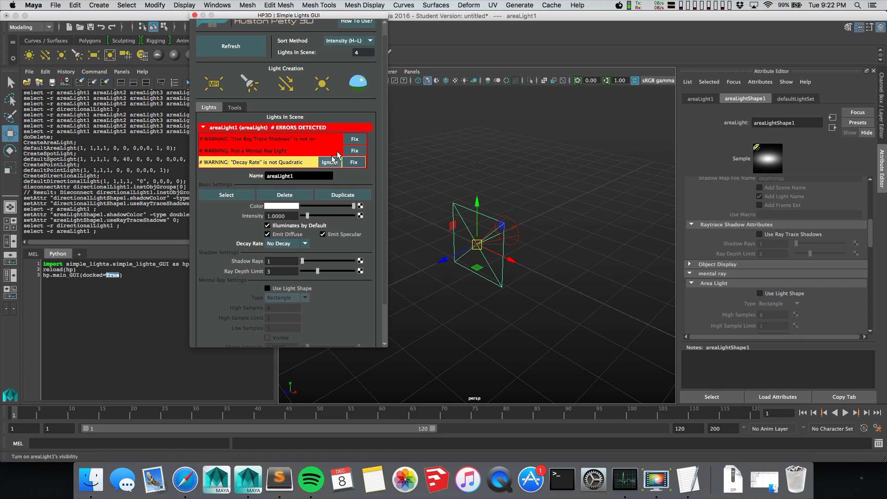
click(357, 139)
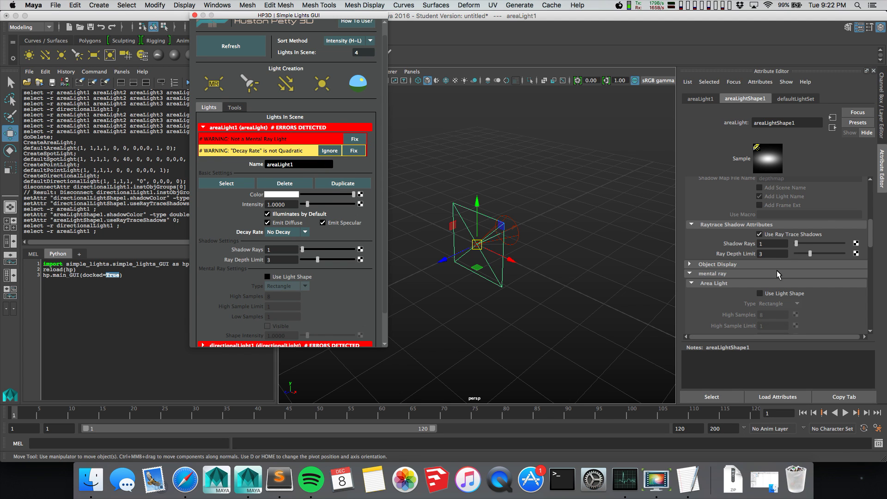
- Apply the fix for areaLight1's "Not a Mental Ray Light" warning and ignore its "Decay Rate" warning
scroll(804, 236, down, 4)
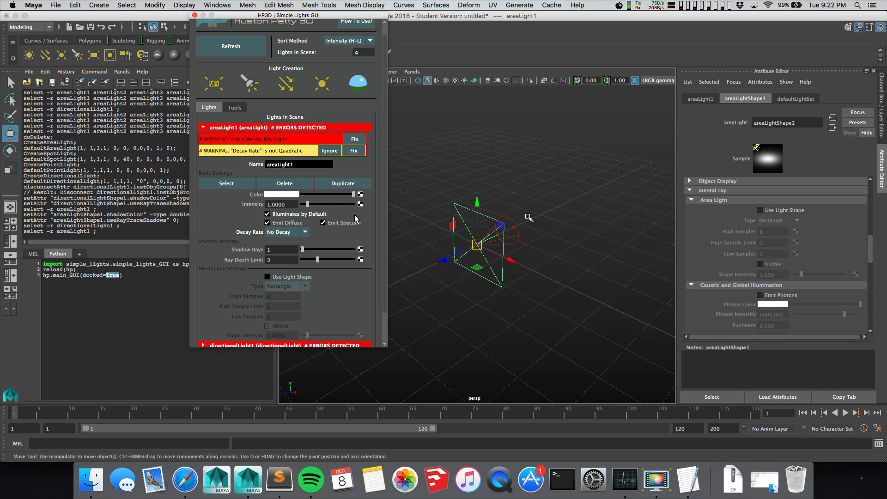
click(355, 140)
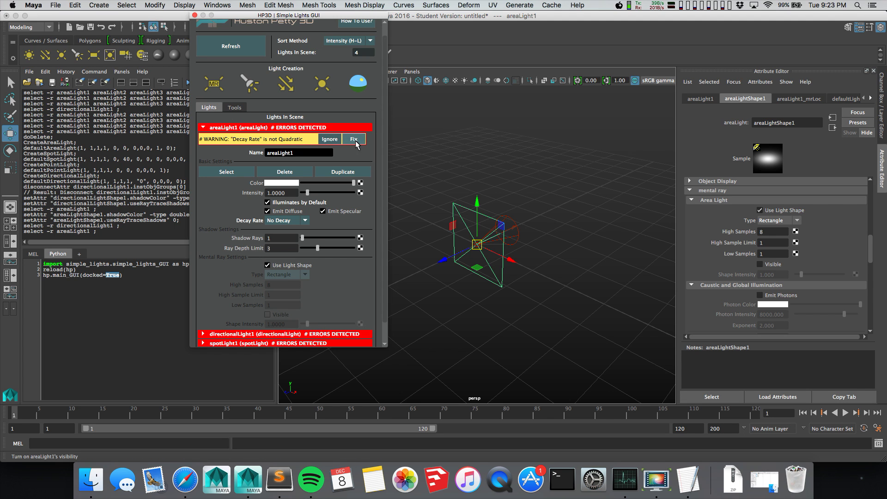
click(335, 140)
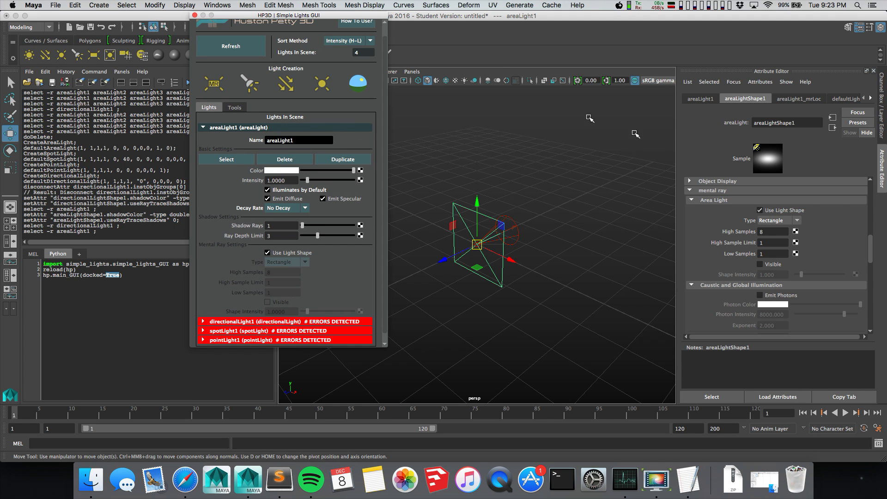
- Refresh the light list, expand areaLight1 again and check its raytrace shadow attributes in the Attribute Editor
click(243, 49)
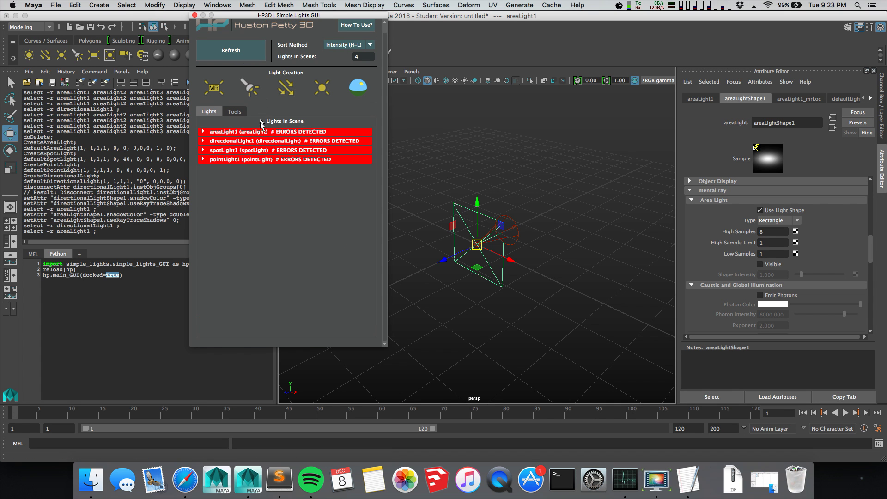
click(261, 133)
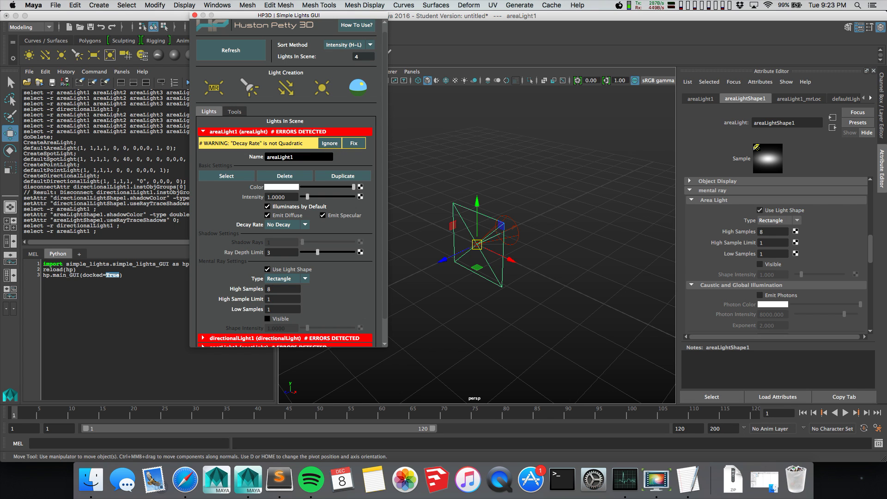
scroll(845, 230, down, 10)
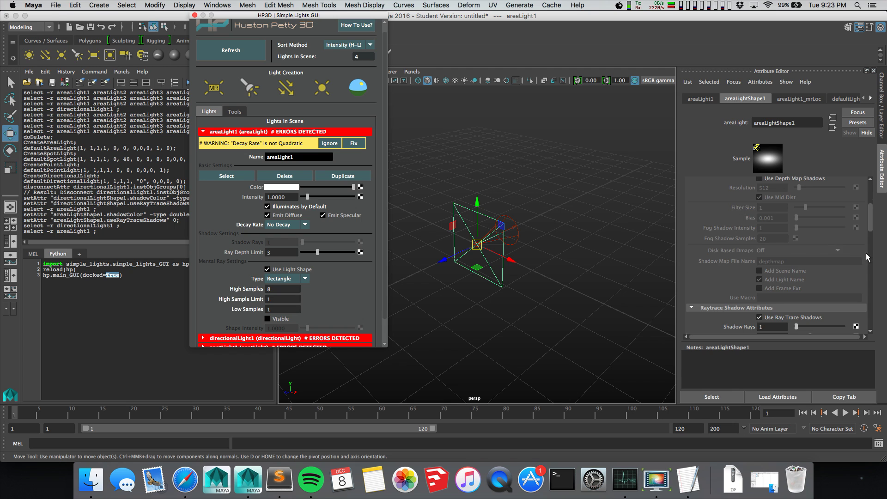
- Apply the fix for areaLight1's "Decay Rate" is not Quadratic warning and collapse its entry
scroll(867, 257, up, 5)
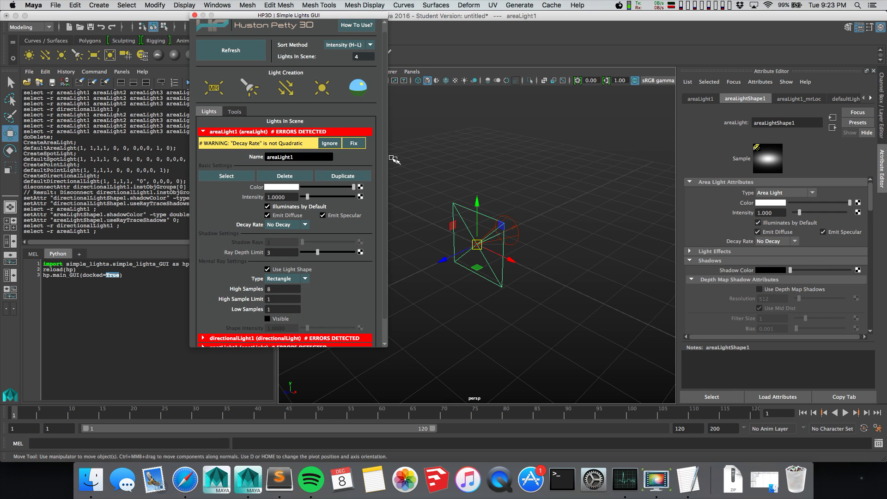
click(353, 143)
click(315, 132)
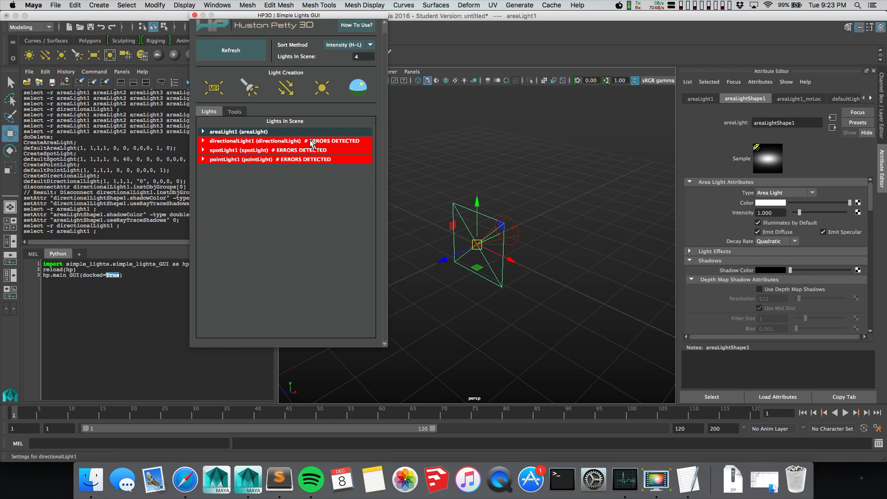
- Expand directionalLight1 and fix its "Shadow Color", "Use Ray Trace Shadows" and light visibility warnings
click(312, 141)
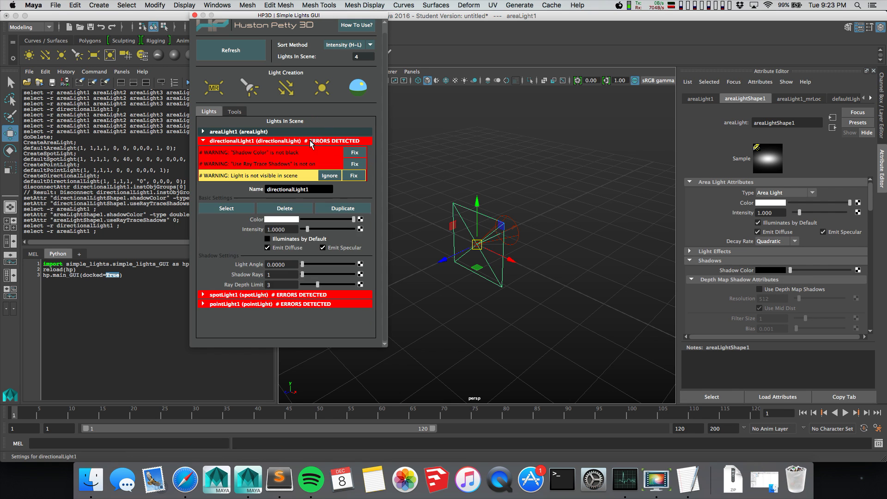
click(355, 153)
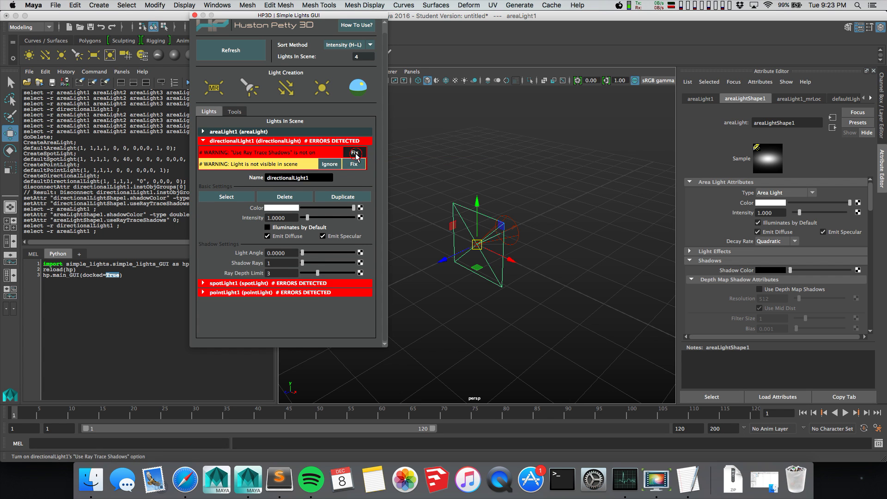
click(354, 154)
click(354, 154)
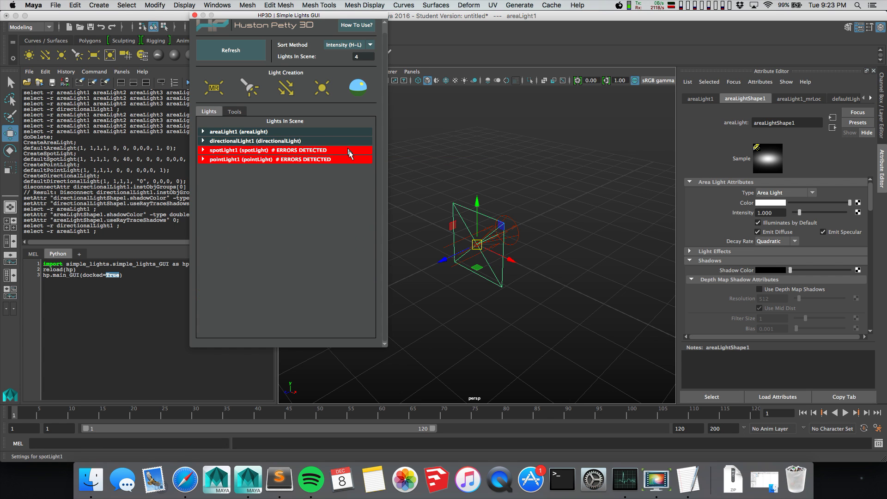
- Apply the fixes for all warnings on spotLight1 and pointLight1, leaving both entries collapsed
click(350, 154)
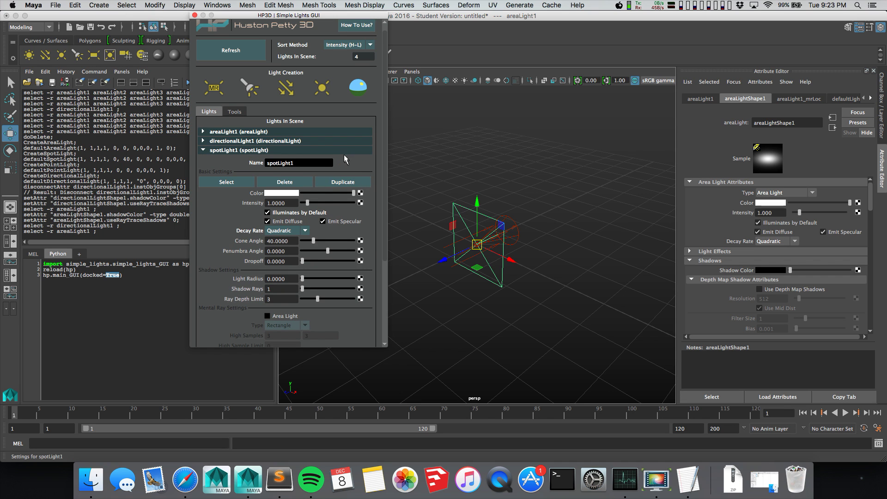
click(343, 153)
click(351, 158)
click(355, 173)
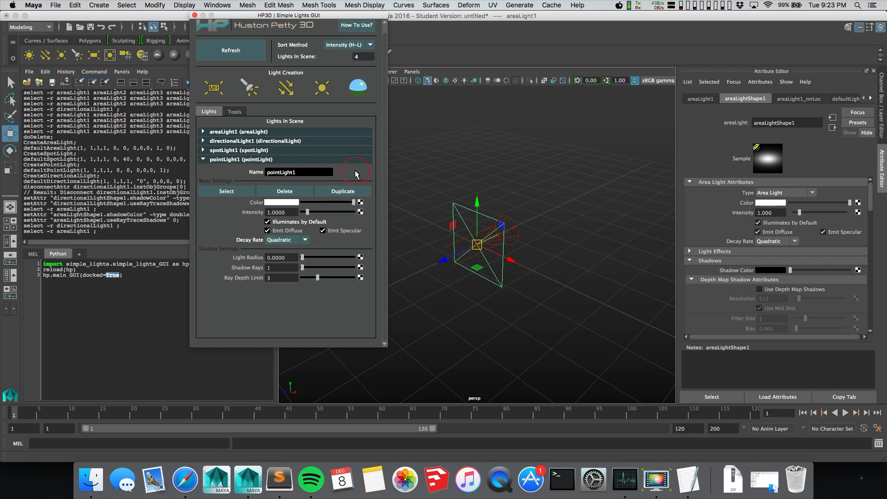
click(314, 159)
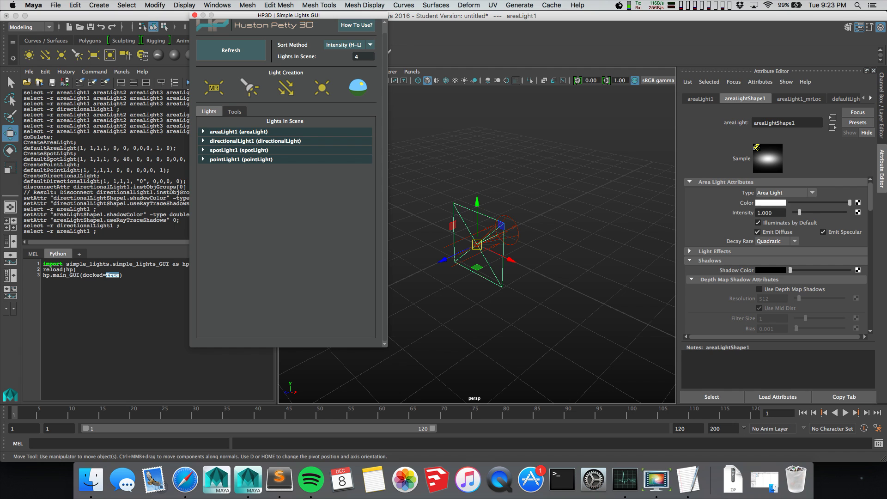
- Compare areaLight1's raytrace shadow and mental ray attributes with its expanded entry in the repositioned Simple Lights GUI
scroll(790, 231, down, 10)
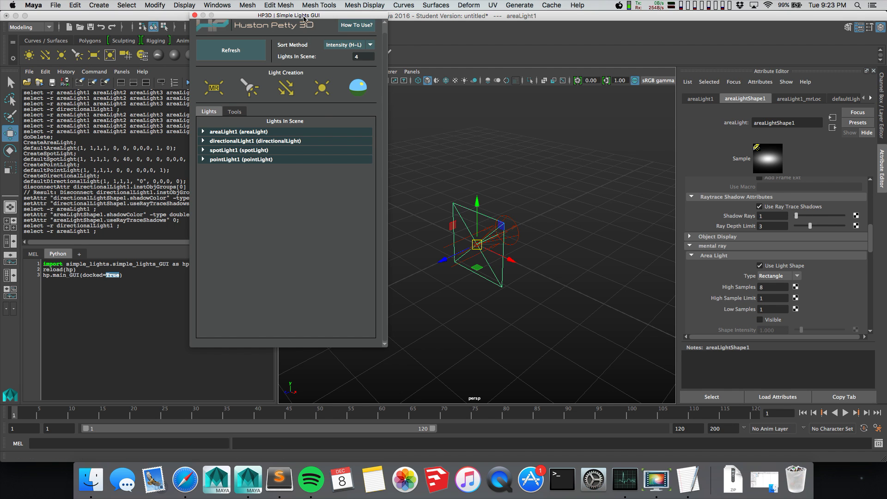
drag(293, 18, 382, 73)
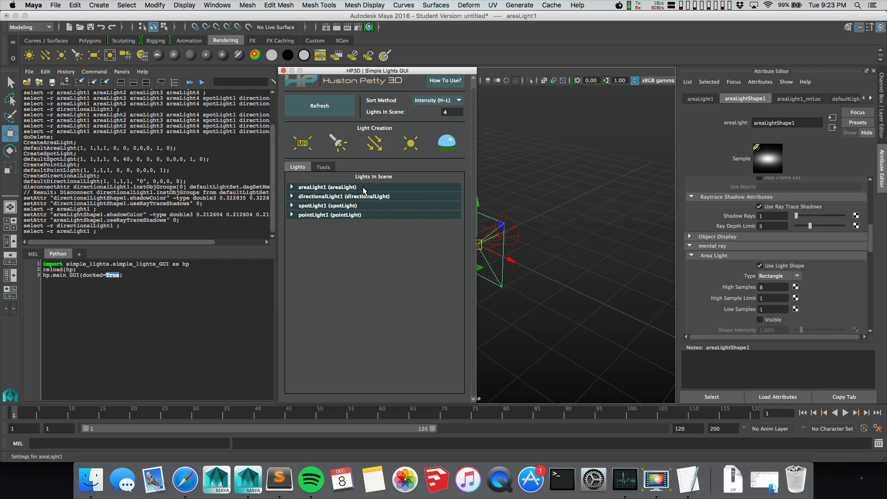
click(391, 187)
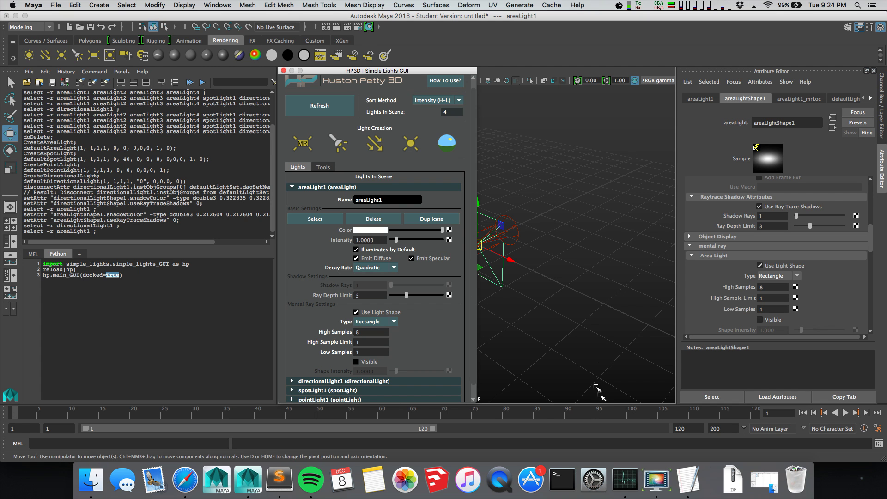
- Switch to the TextEdit feature notes and reposition their window to review the list of demonstrated topics
click(696, 489)
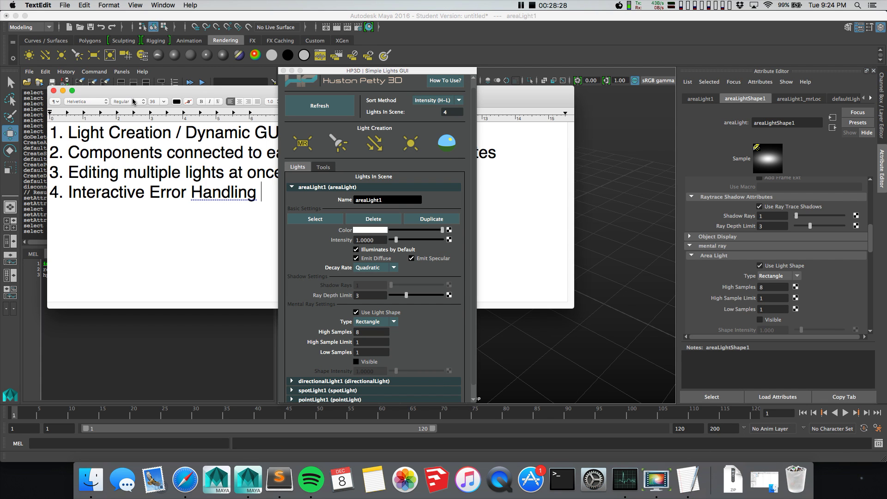
click(129, 92)
drag(94, 92, 149, 73)
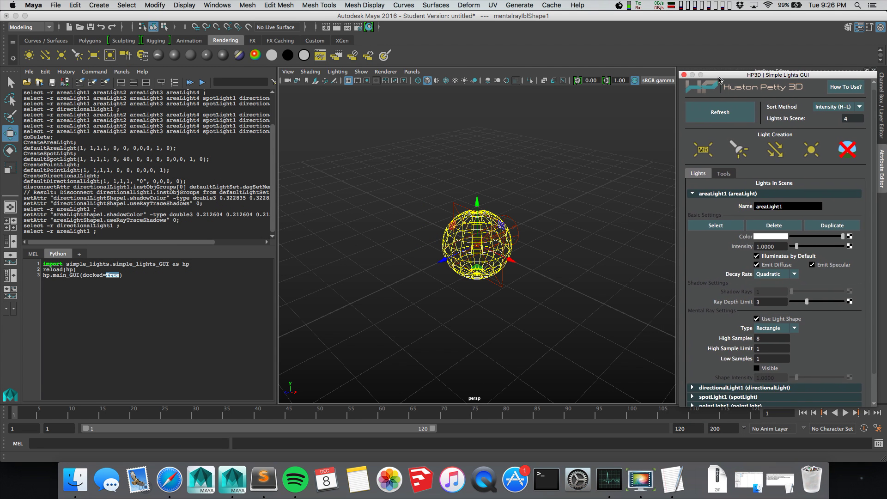
- Move the Simple Lights GUI window away from the Attribute Editor to sit beside the image-based lighting sphere
drag(723, 74, 562, 80)
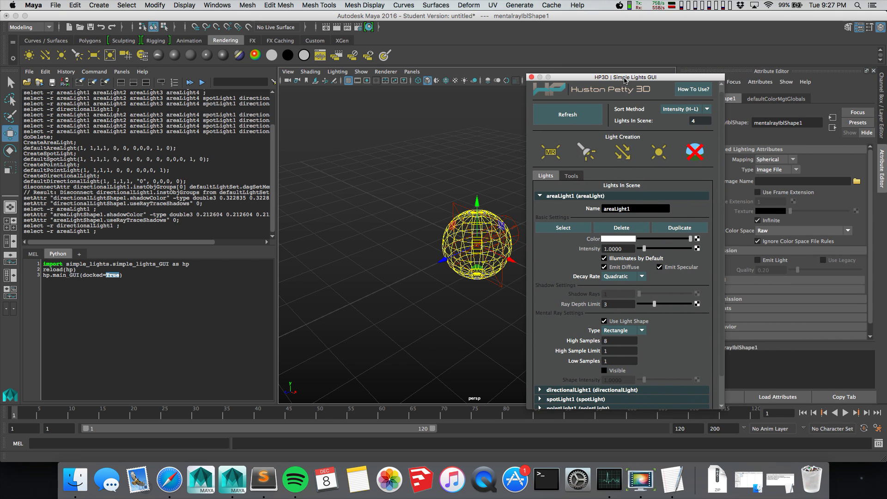
drag(616, 81, 640, 76)
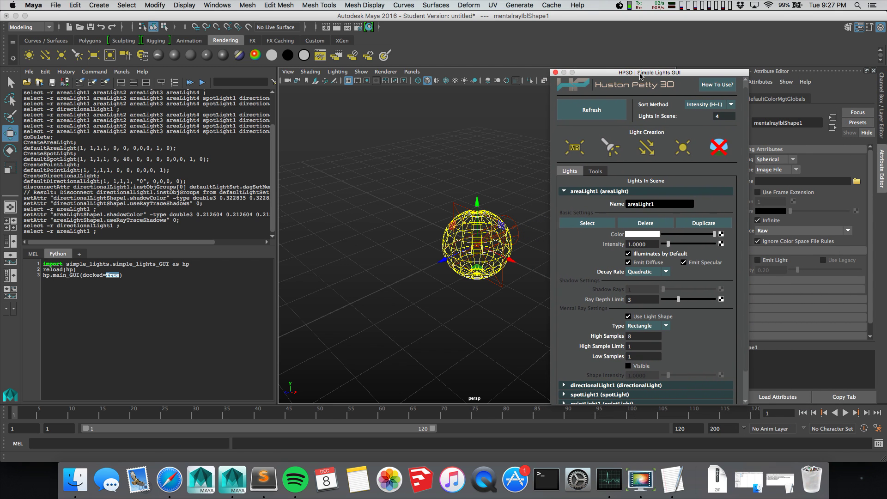